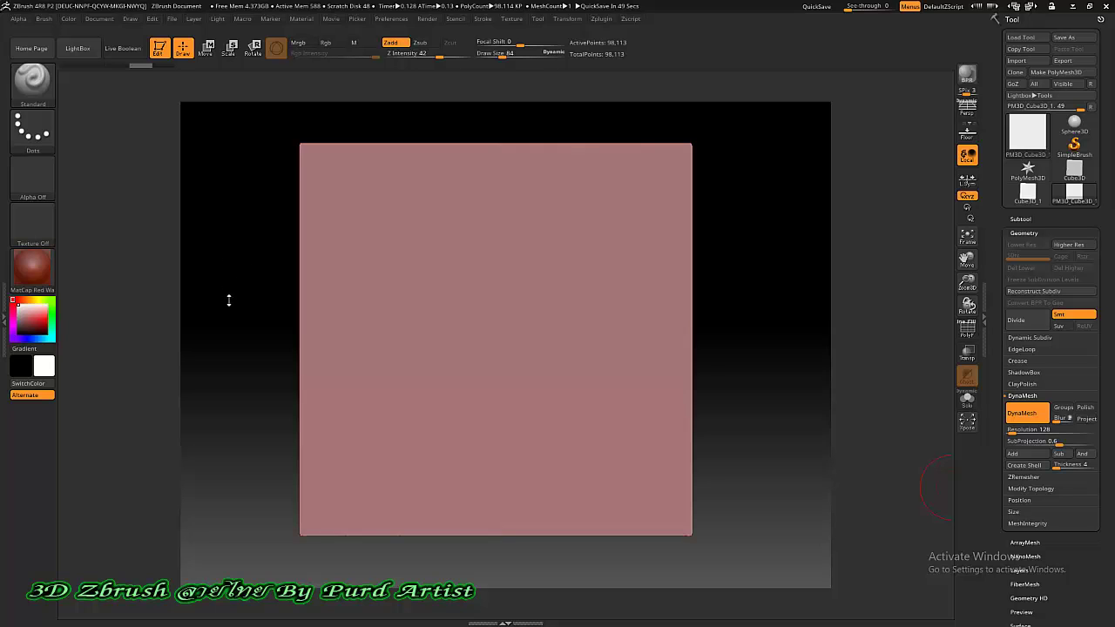
# Check the plate's thickness edge-on, then sculpt a long raised loop on its front face.
pyautogui.moveTo(227, 298)
pyautogui.mouseDown()
pyautogui.moveTo(282, 299)
pyautogui.moveTo(324, 277)
pyautogui.moveTo(269, 299)
pyautogui.moveTo(269, 323)
pyautogui.moveTo(256, 323)
pyautogui.moveTo(269, 325)
pyautogui.moveTo(341, 291)
pyautogui.mouseUp()
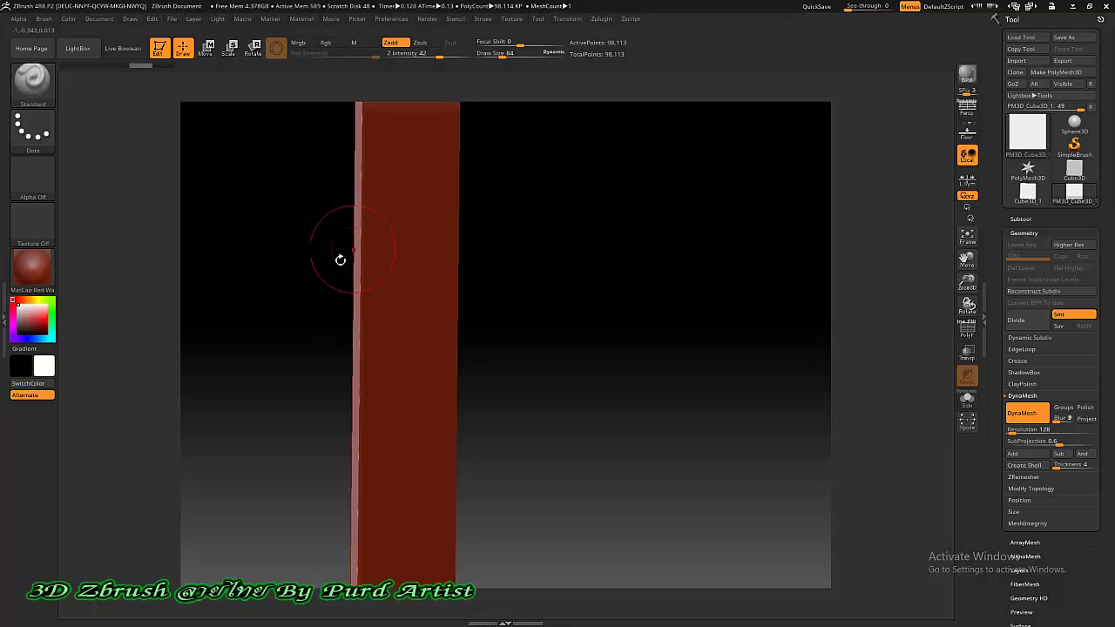
pyautogui.moveTo(269, 305)
pyautogui.mouseDown()
pyautogui.moveTo(227, 313)
pyautogui.moveTo(271, 319)
pyautogui.moveTo(277, 296)
pyautogui.mouseUp()
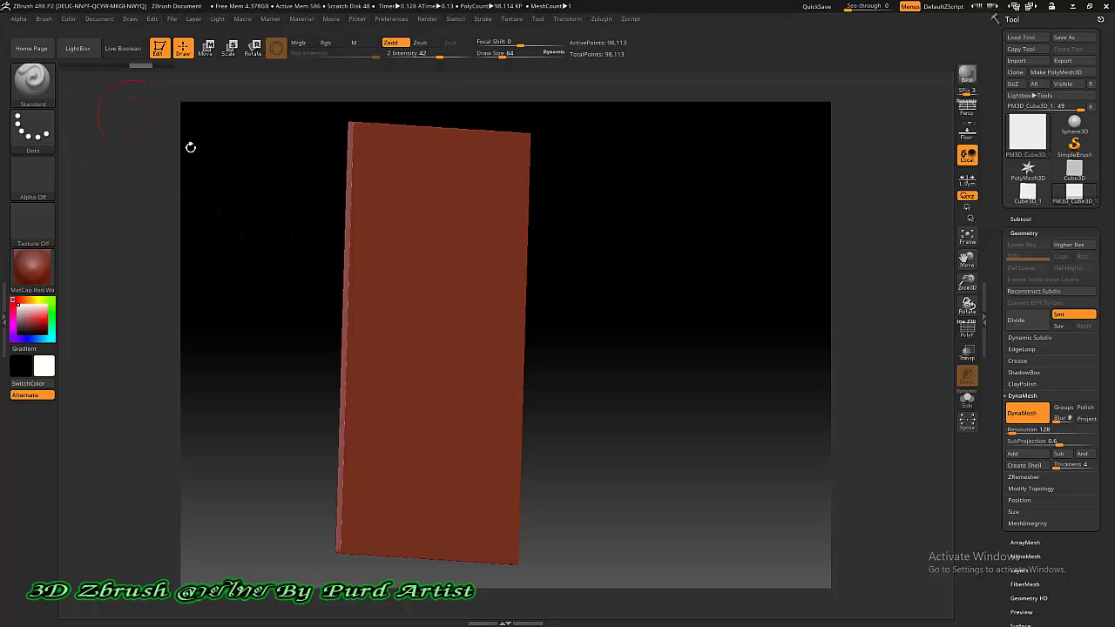
pyautogui.moveTo(287, 293)
pyautogui.mouseDown()
pyautogui.moveTo(293, 301)
pyautogui.moveTo(247, 301)
pyautogui.moveTo(267, 259)
pyautogui.mouseUp()
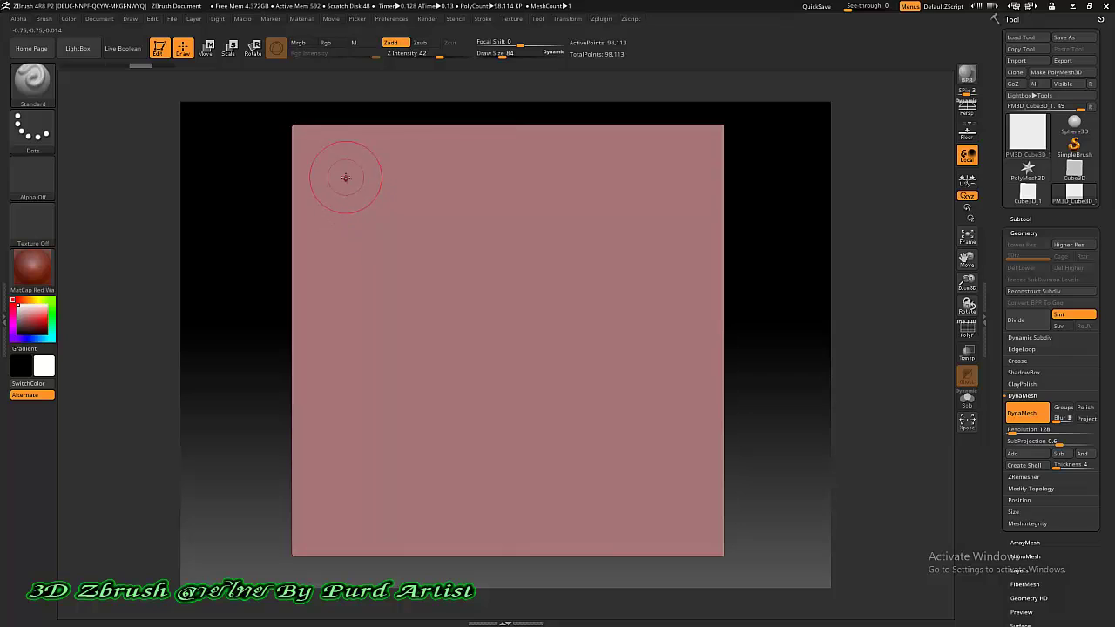
pyautogui.moveTo(343, 179)
pyautogui.mouseDown()
pyautogui.moveTo(393, 314)
pyautogui.moveTo(368, 501)
pyautogui.mouseUp()
pyautogui.moveTo(374, 249)
pyautogui.mouseDown()
pyautogui.moveTo(371, 174)
pyautogui.moveTo(410, 275)
pyautogui.moveTo(392, 422)
pyautogui.moveTo(364, 417)
pyautogui.mouseUp()
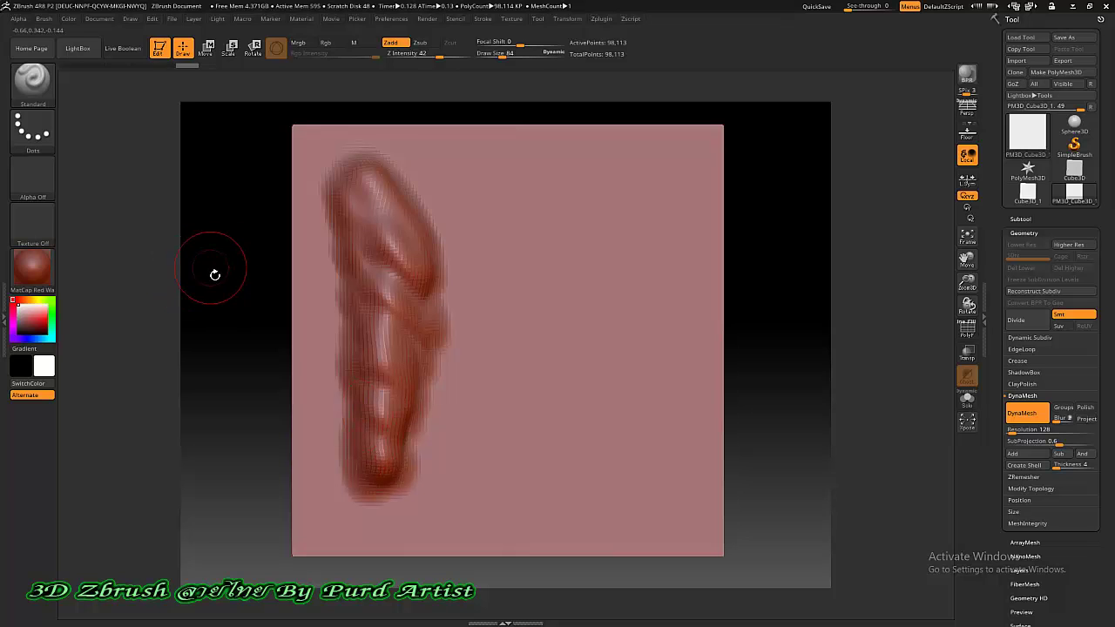
# Sculpt a Z-shaped ridge right of the loop and inspect both strokes from the side.
pyautogui.moveTo(214, 273); pyautogui.dragTo(325, 279)
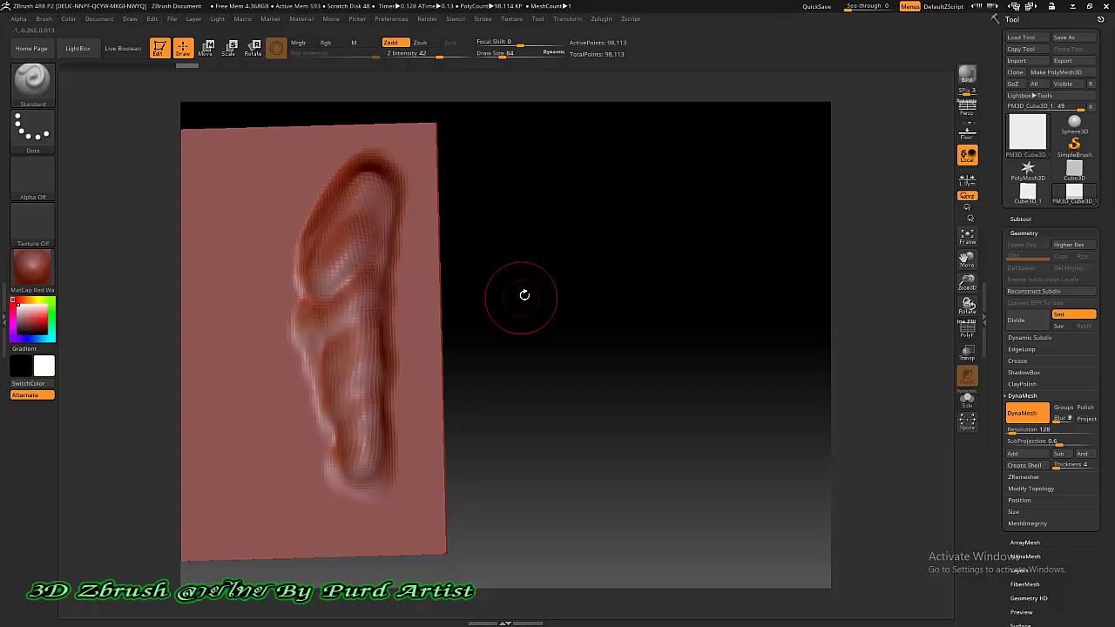
pyautogui.moveTo(522, 296)
pyautogui.mouseDown()
pyautogui.moveTo(687, 297)
pyautogui.moveTo(647, 340)
pyautogui.moveTo(612, 345)
pyautogui.moveTo(668, 319)
pyautogui.mouseUp()
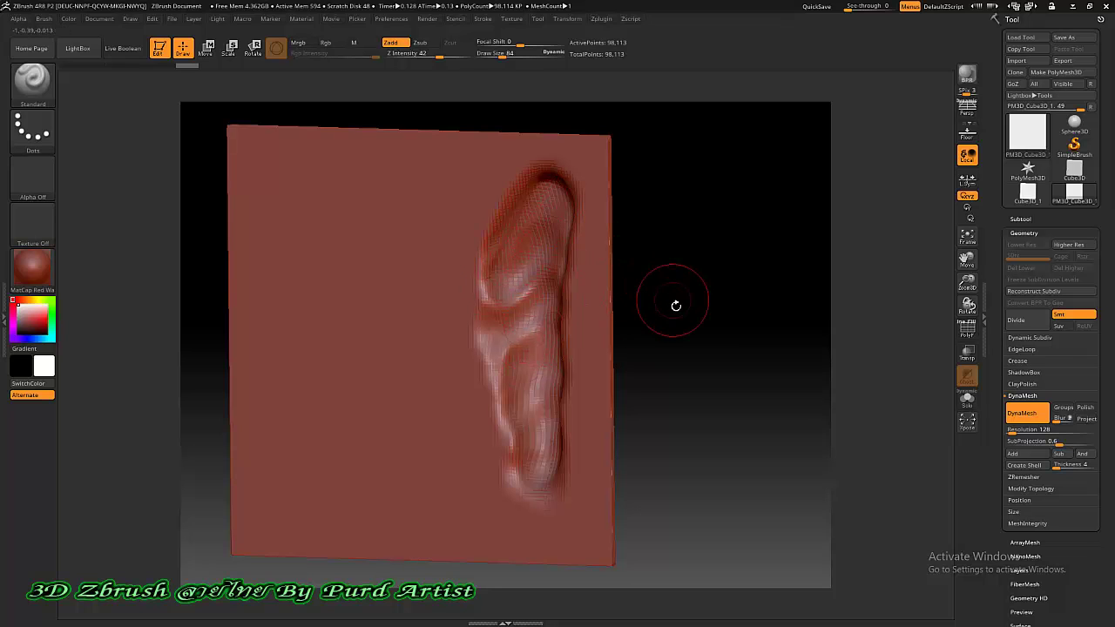
pyautogui.moveTo(674, 304)
pyautogui.mouseDown()
pyautogui.moveTo(657, 331)
pyautogui.moveTo(627, 266)
pyautogui.mouseUp()
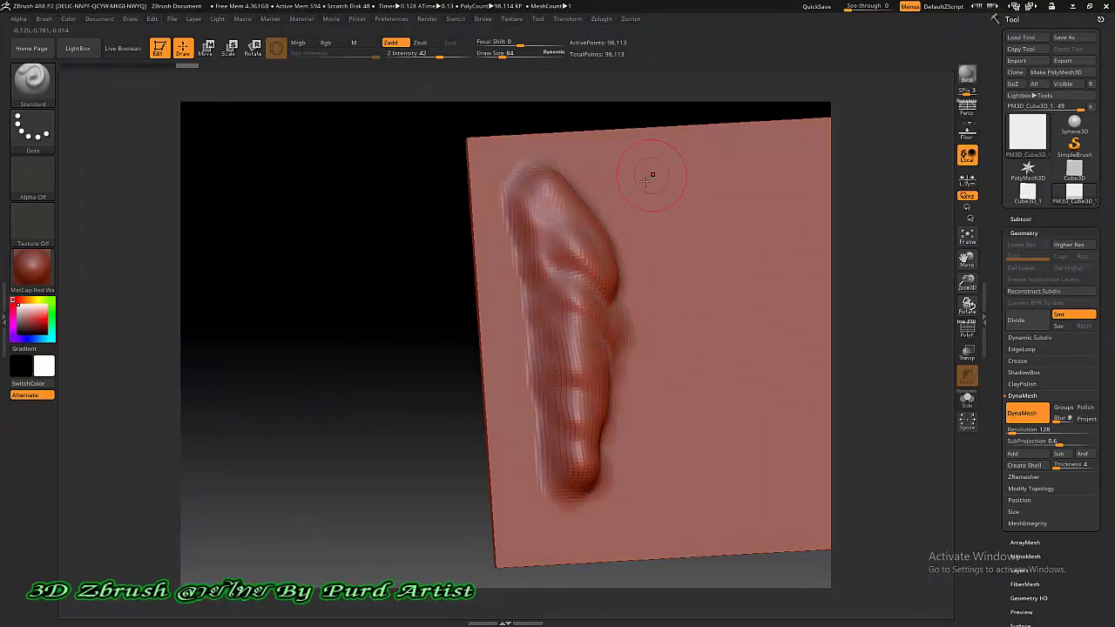
pyautogui.moveTo(648, 168)
pyautogui.mouseDown()
pyautogui.moveTo(779, 178)
pyautogui.moveTo(627, 179)
pyautogui.moveTo(692, 296)
pyautogui.mouseUp()
pyautogui.moveTo(413, 316)
pyautogui.mouseDown()
pyautogui.moveTo(304, 319)
pyautogui.moveTo(264, 304)
pyautogui.moveTo(341, 325)
pyautogui.moveTo(440, 257)
pyautogui.mouseUp()
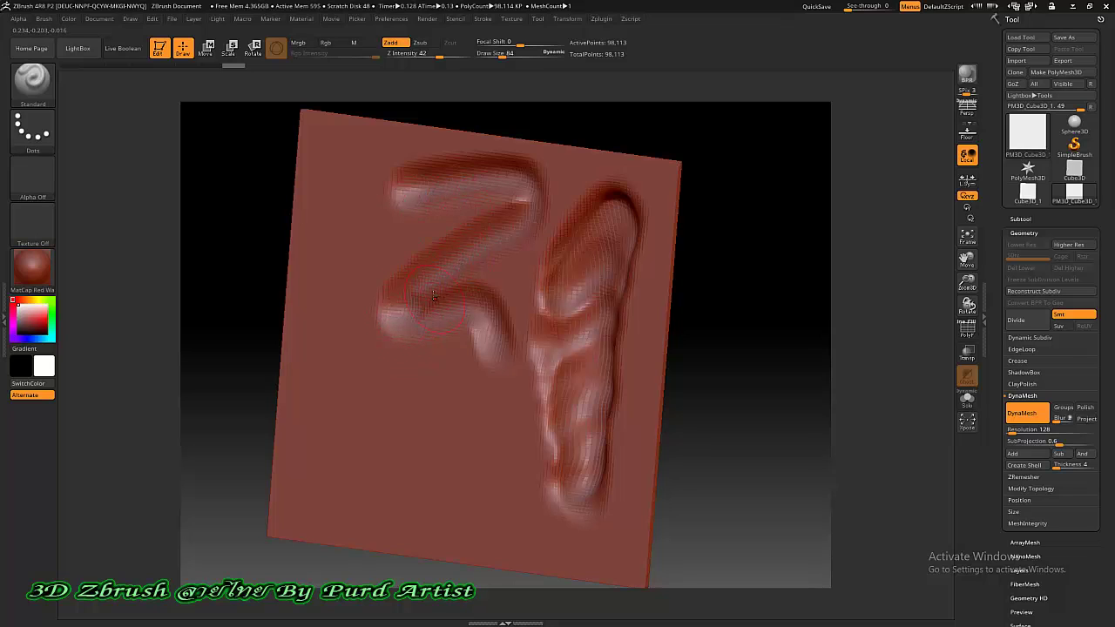
pyautogui.moveTo(717, 385); pyautogui.dragTo(602, 366)
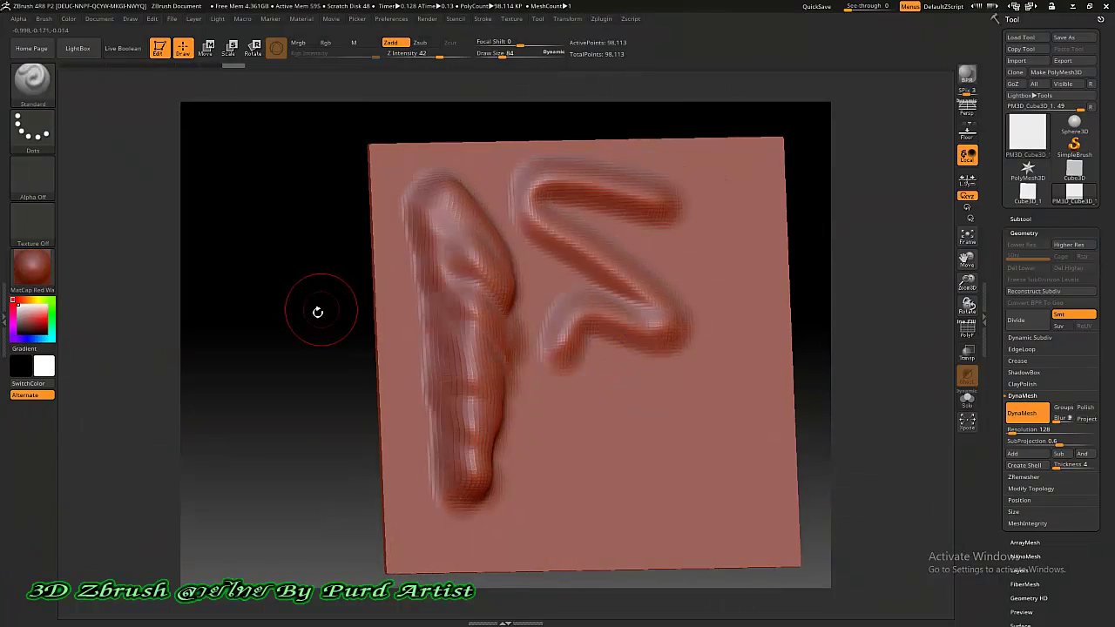
pyautogui.keyDown('alt'); pyautogui.moveTo(332, 319); pyautogui.dragTo(255, 297); pyautogui.keyUp('alt')
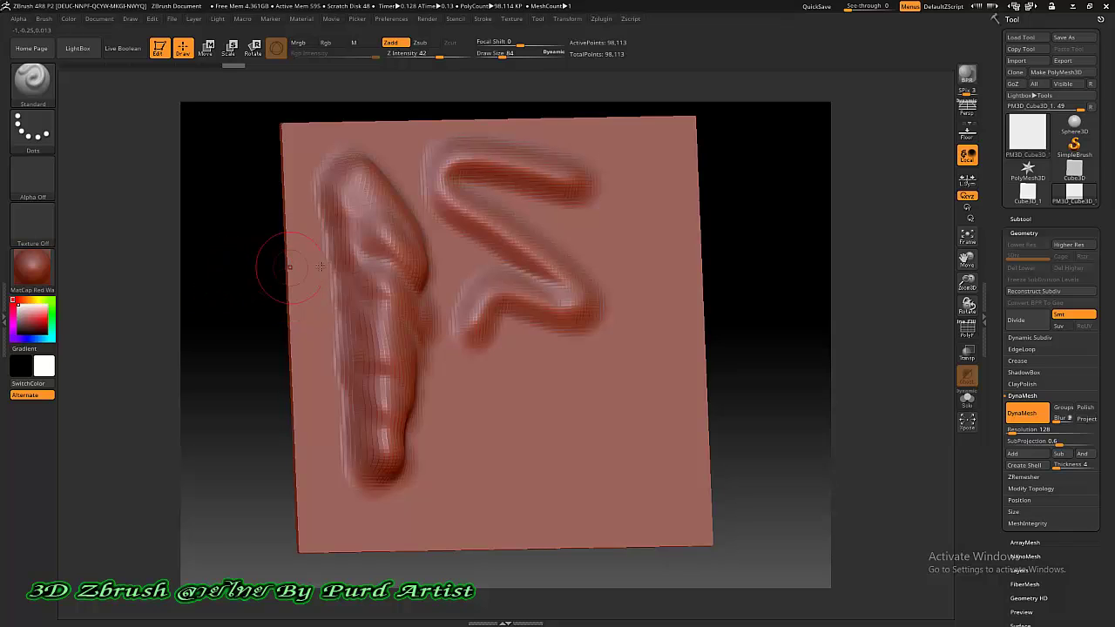
pyautogui.moveTo(217, 249)
pyautogui.mouseDown()
pyautogui.moveTo(252, 259)
pyautogui.moveTo(250, 270)
pyautogui.moveTo(211, 270)
pyautogui.mouseUp()
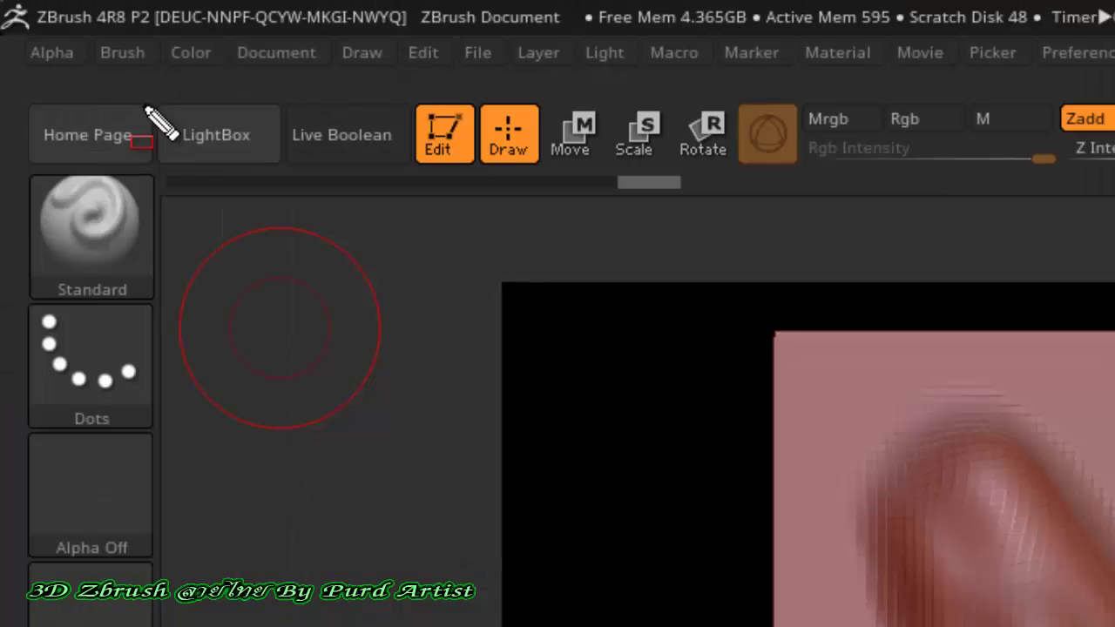
# Highlight and point out parts of the screen with annotations, then clear them.
pyautogui.moveTo(73, 39); pyautogui.dragTo(163, 85)
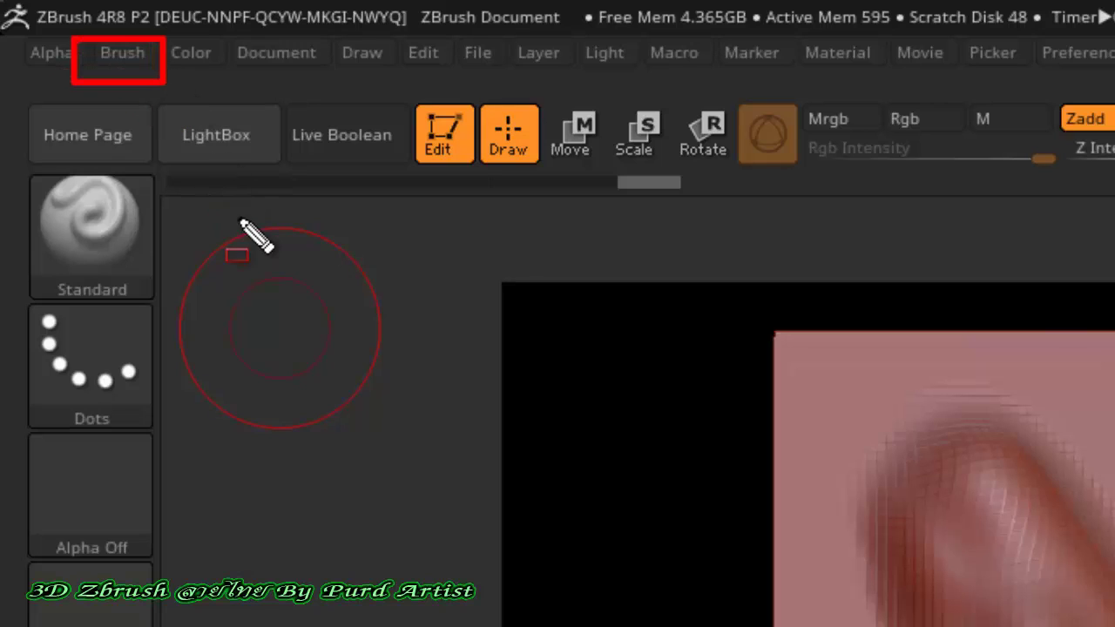
pyautogui.moveTo(325, 420); pyautogui.dragTo(156, 97)
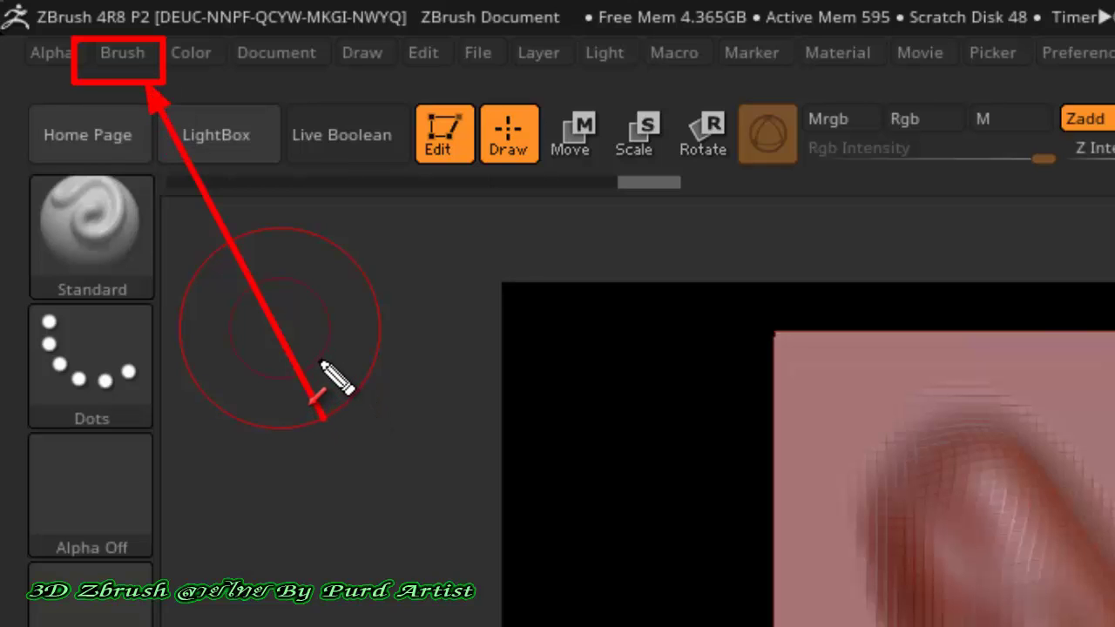
pyautogui.press('Escape')
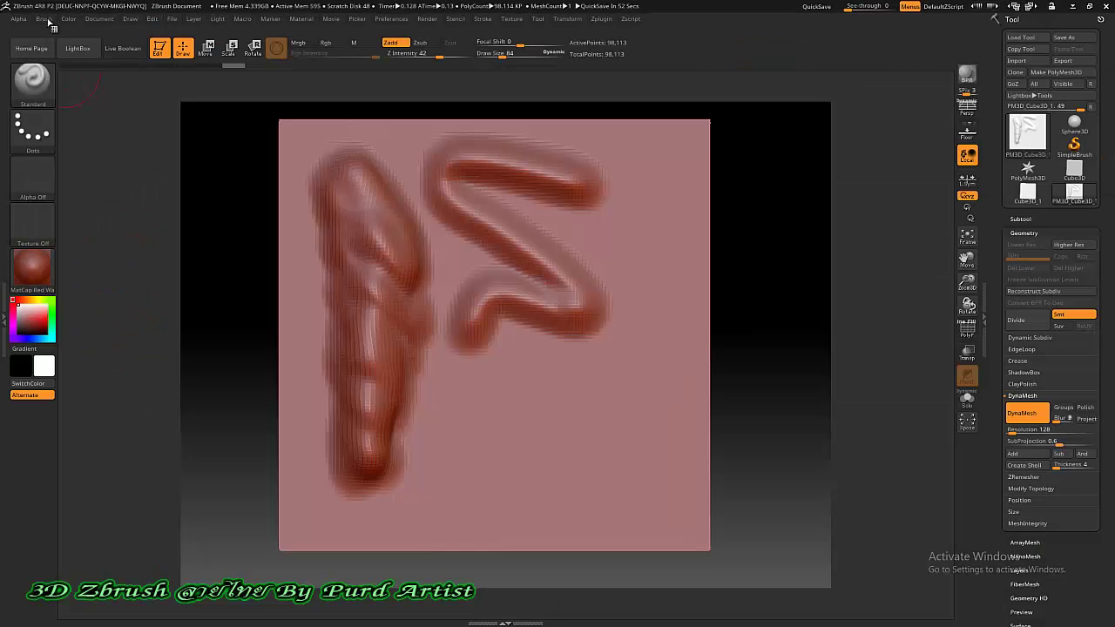
# Show the Brush palette with its Modifiers subpalette expanded.
pyautogui.click(43, 20)
pyautogui.click(43, 19)
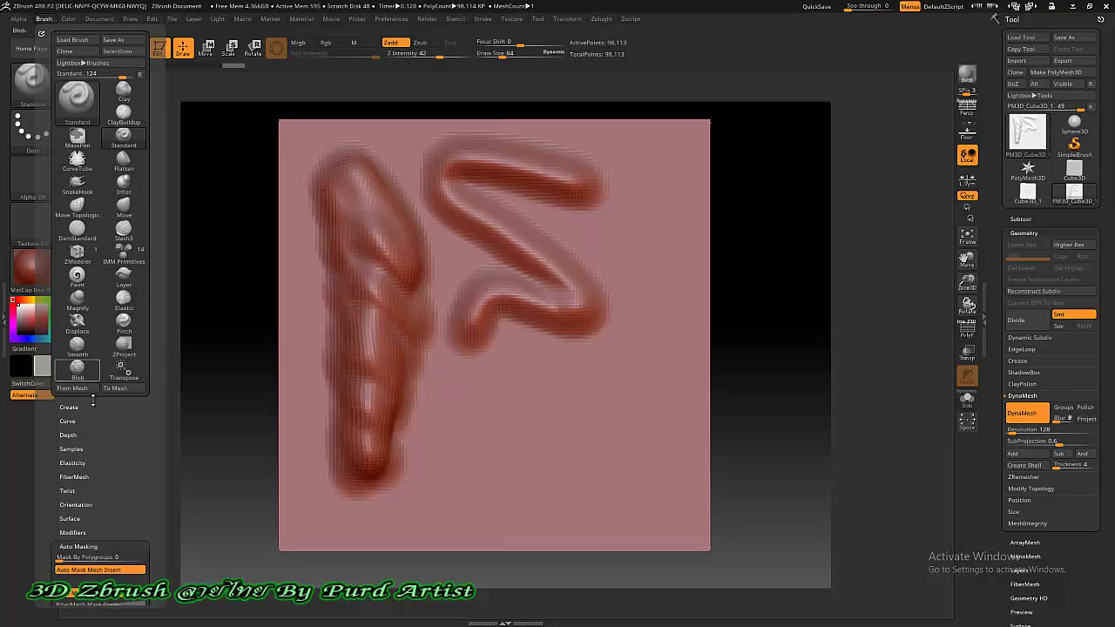
pyautogui.click(73, 533)
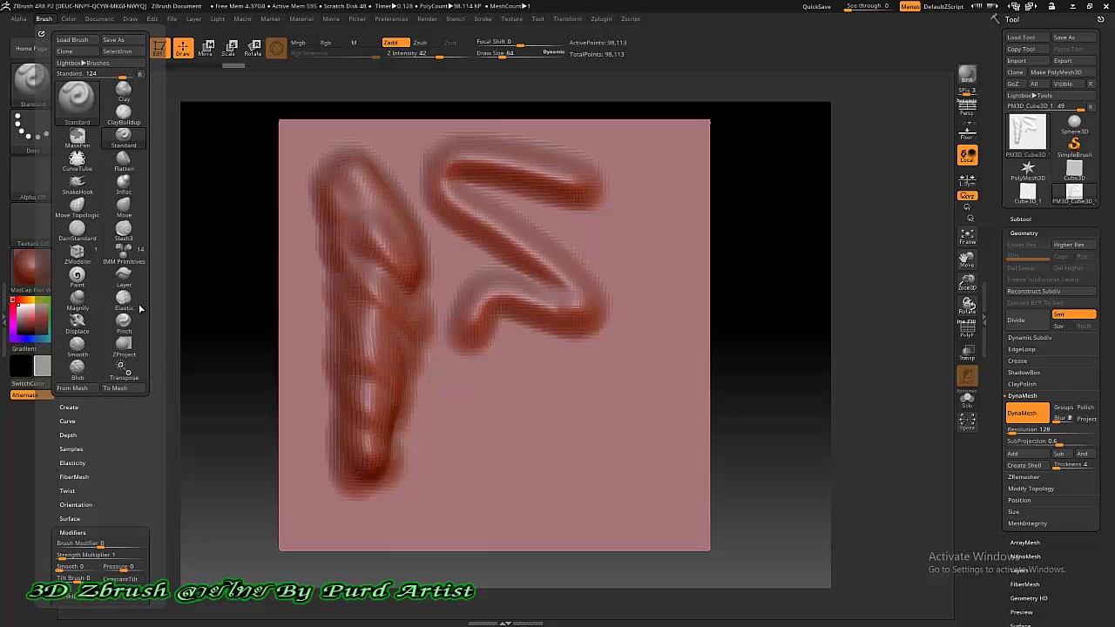
pyautogui.click(44, 20)
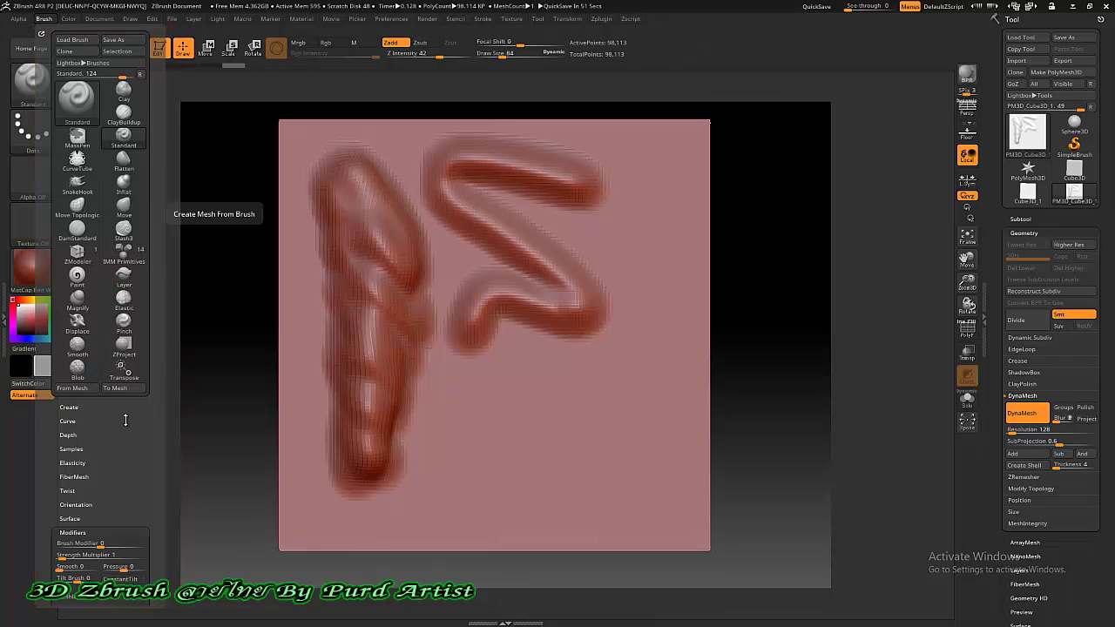
# Scroll down the Brush palette and expand the Auto Masking subpalette containing BackfaceMask.
pyautogui.moveTo(129, 444); pyautogui.dragTo(129, 275)
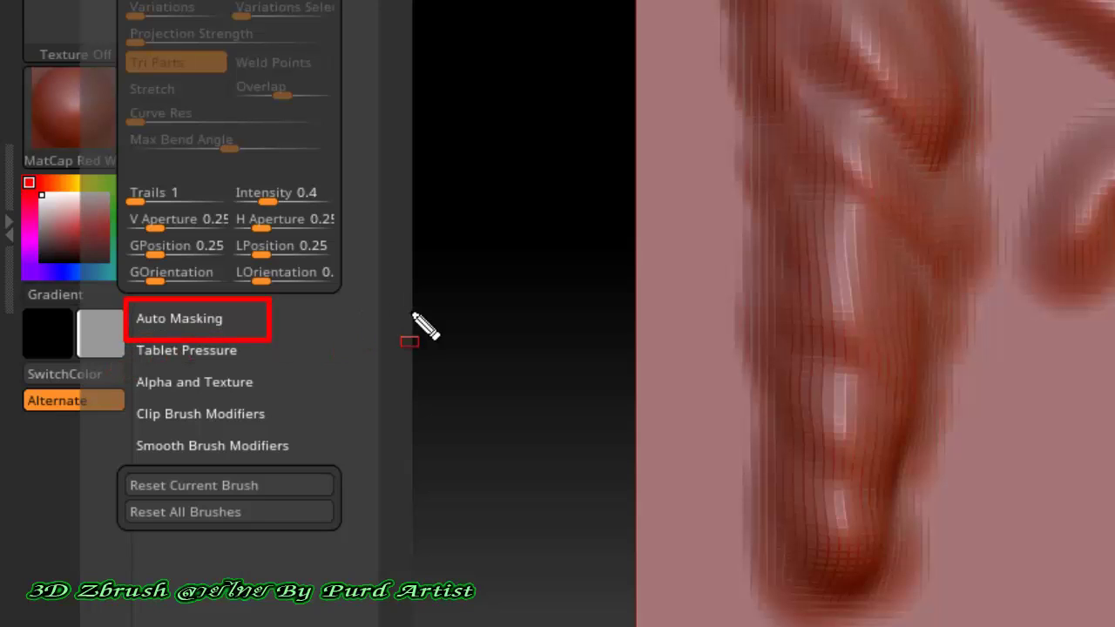
pyautogui.moveTo(518, 359); pyautogui.dragTo(262, 327)
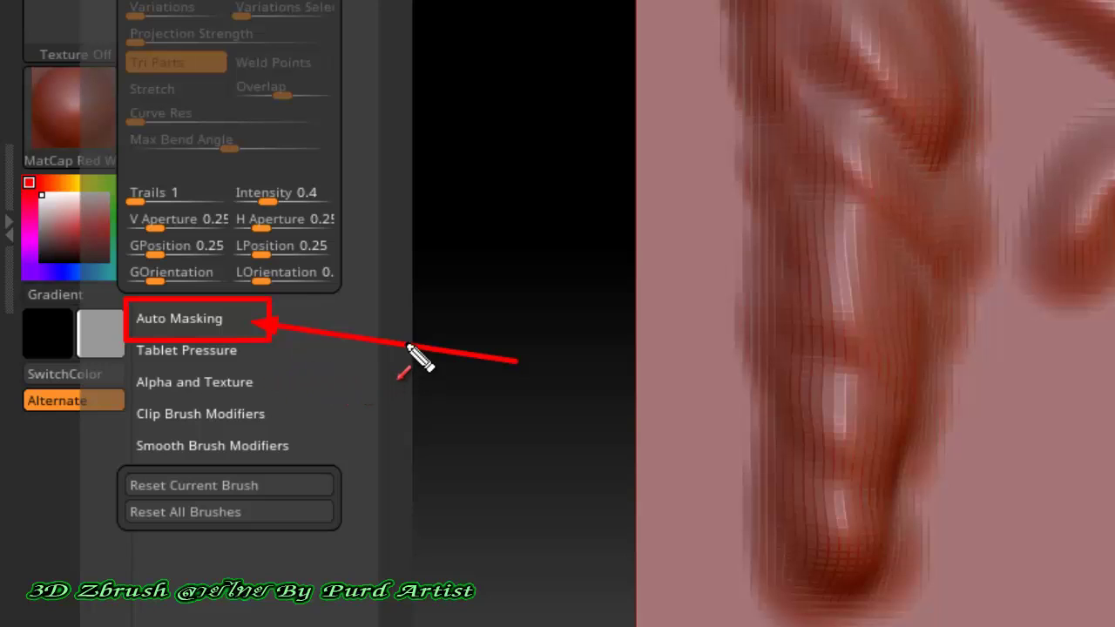
pyautogui.press('Escape')
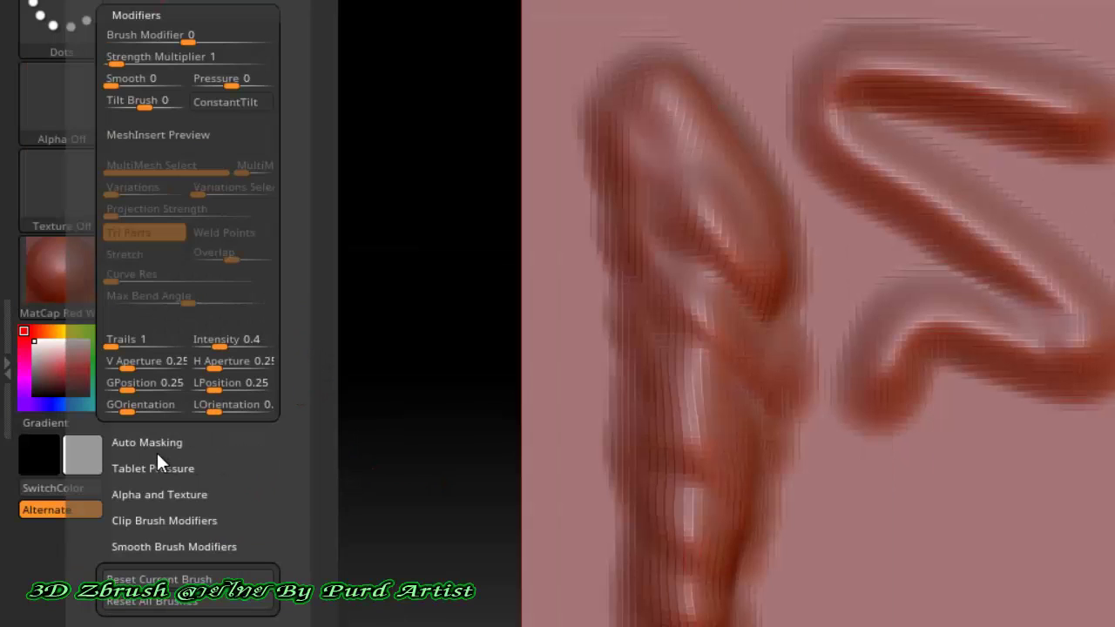
pyautogui.click(150, 444)
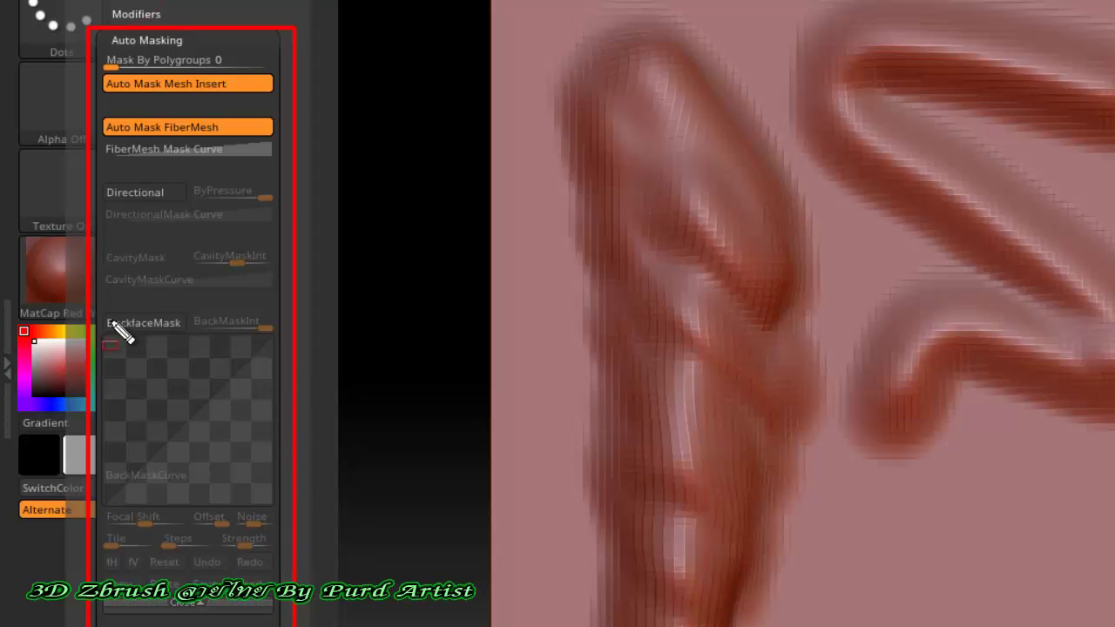
# Point out the Auto Masking settings, turn BackfaceMask on at intensity 100, and outline its curve.
pyautogui.moveTo(95, 312)
pyautogui.mouseDown()
pyautogui.moveTo(204, 325)
pyautogui.moveTo(289, 349)
pyautogui.moveTo(307, 365)
pyautogui.mouseUp()
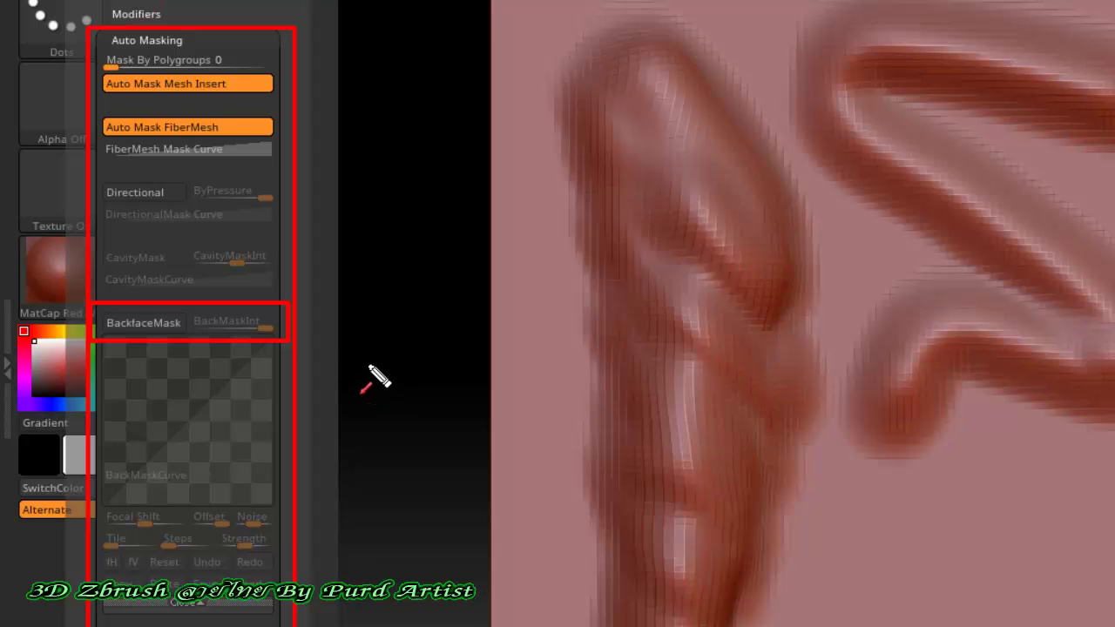
pyautogui.moveTo(418, 346); pyautogui.dragTo(287, 328)
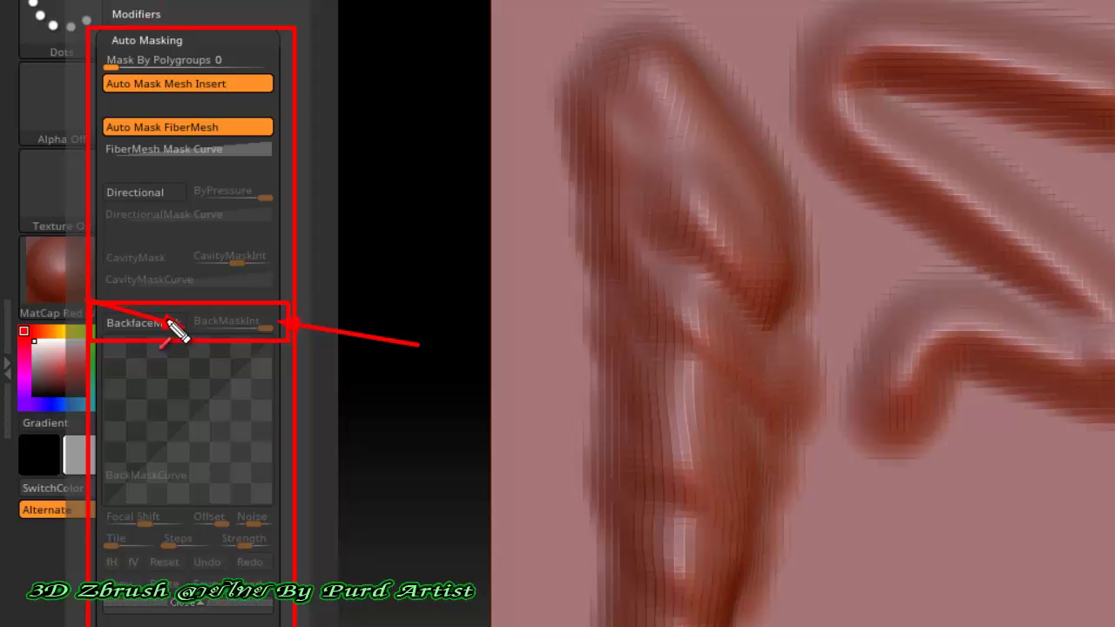
pyautogui.moveTo(178, 321); pyautogui.dragTo(140, 312)
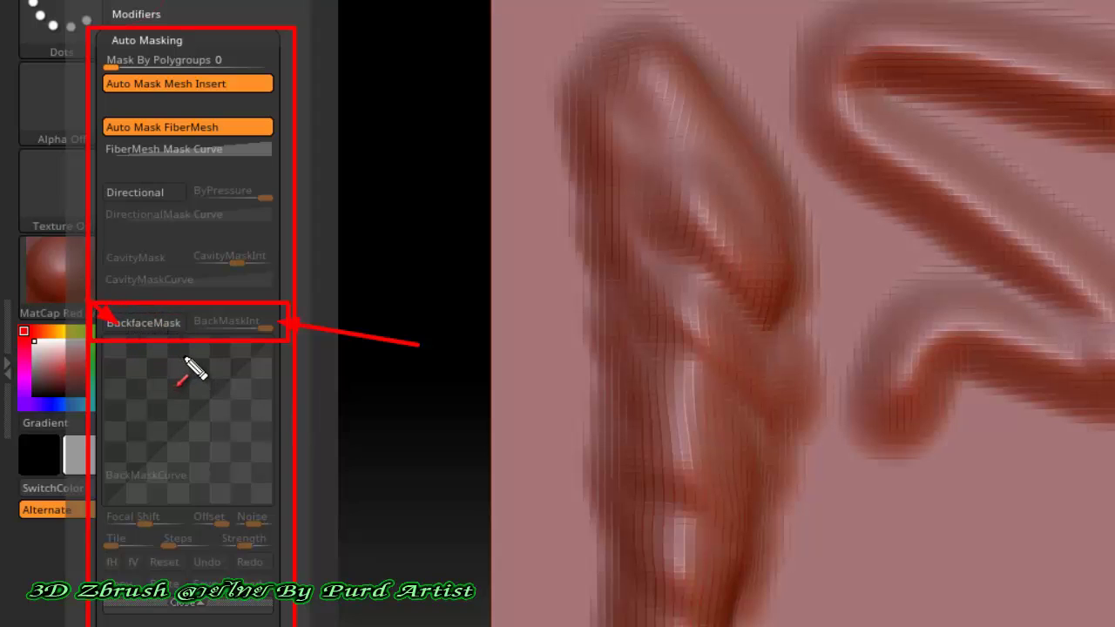
pyautogui.press('Escape')
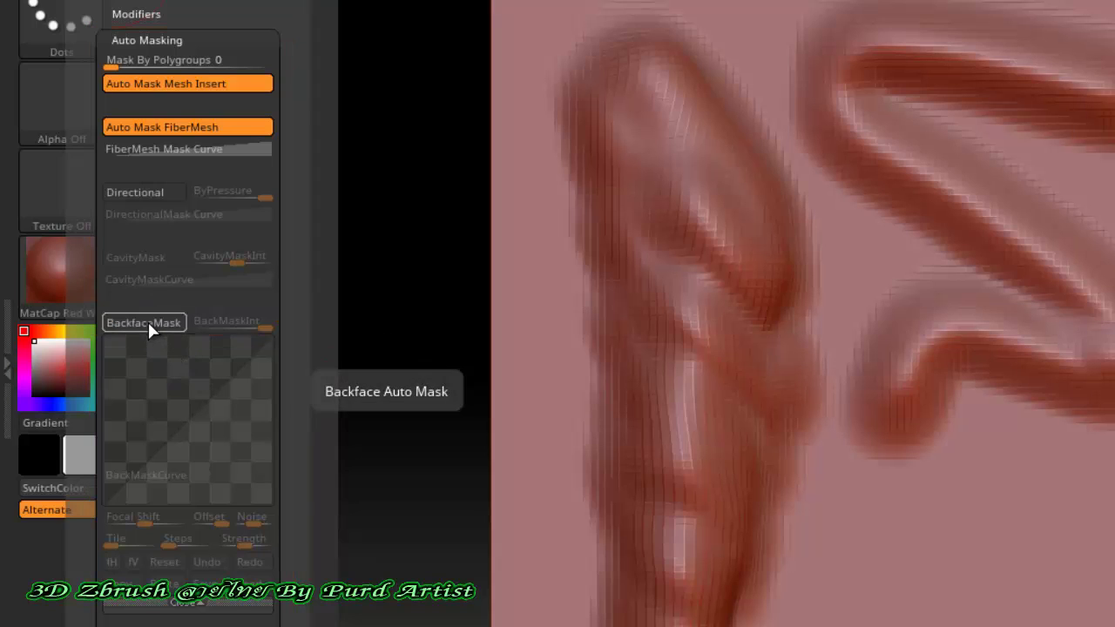
pyautogui.click(150, 324)
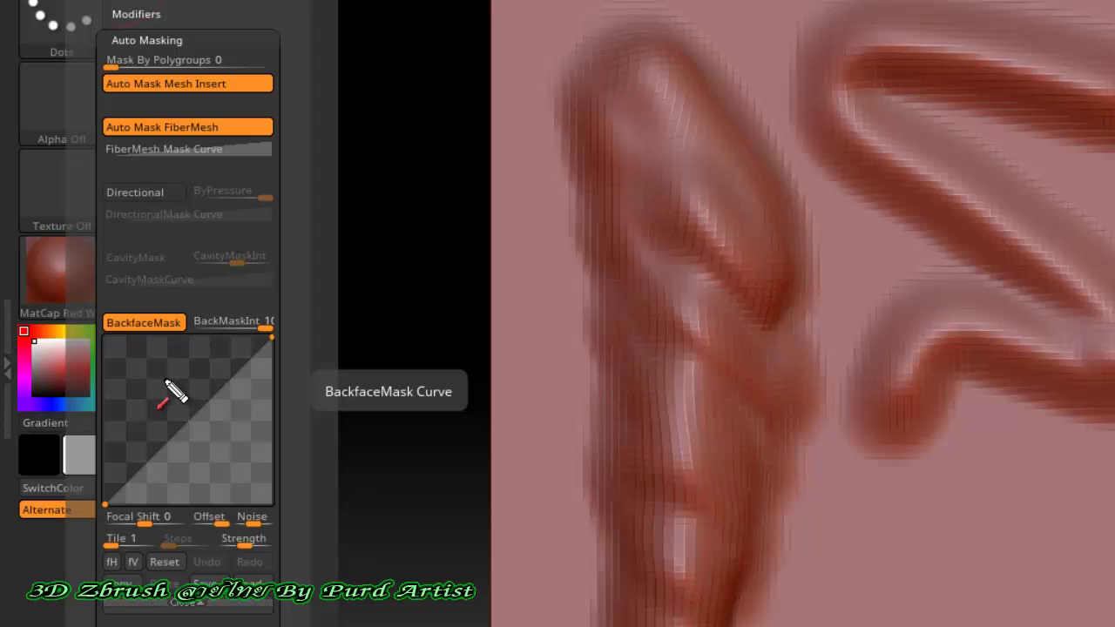
pyautogui.moveTo(188, 421)
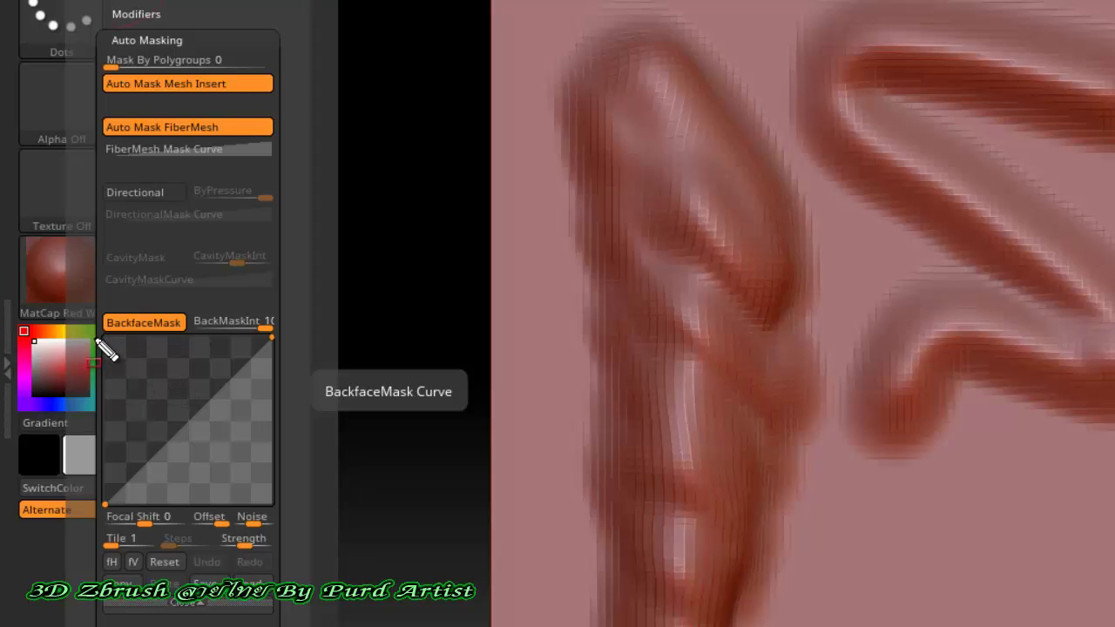
pyautogui.moveTo(94, 335); pyautogui.dragTo(290, 530)
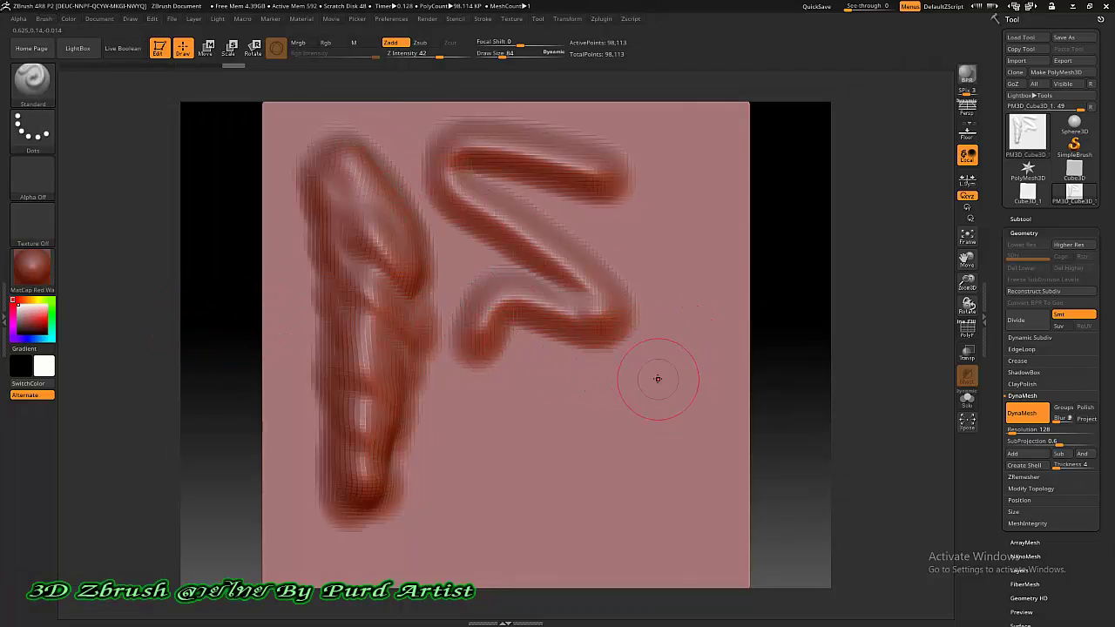
# Sculpt a hooked stroke on the plate's lower right, then turn the plate to its back.
pyautogui.moveTo(684, 286)
pyautogui.mouseDown()
pyautogui.moveTo(646, 516)
pyautogui.moveTo(541, 413)
pyautogui.mouseUp()
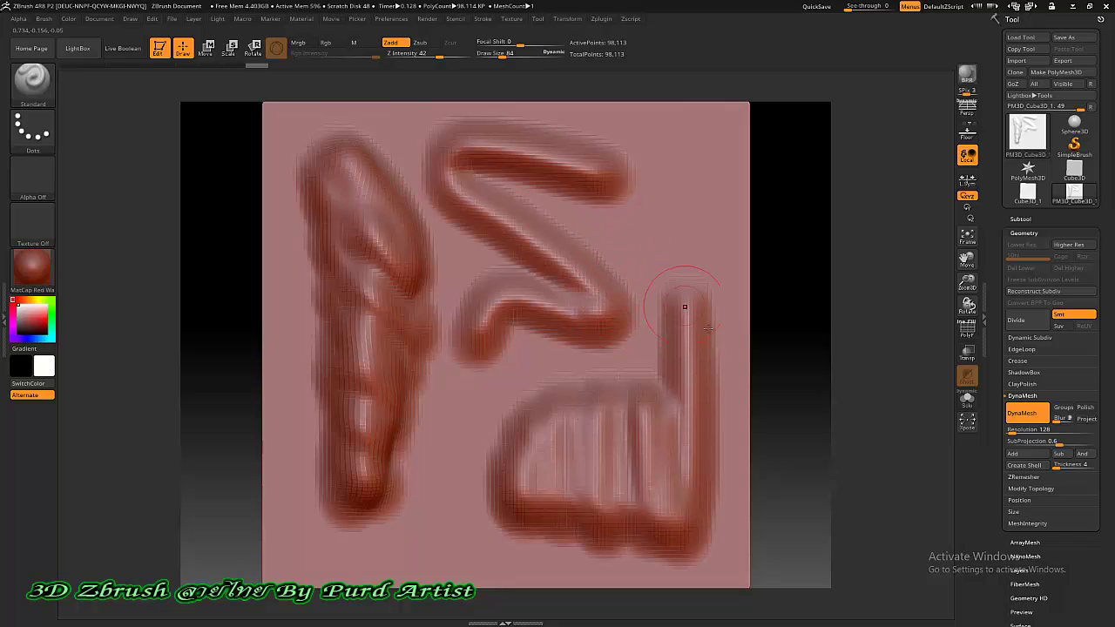
pyautogui.moveTo(778, 378)
pyautogui.mouseDown()
pyautogui.moveTo(200, 348)
pyautogui.moveTo(273, 341)
pyautogui.moveTo(266, 323)
pyautogui.moveTo(281, 323)
pyautogui.mouseUp()
# Zoom out and circle the two bleed-through strokes and the flat lower-left area on the back.
pyautogui.scroll(-2, 476, 257)
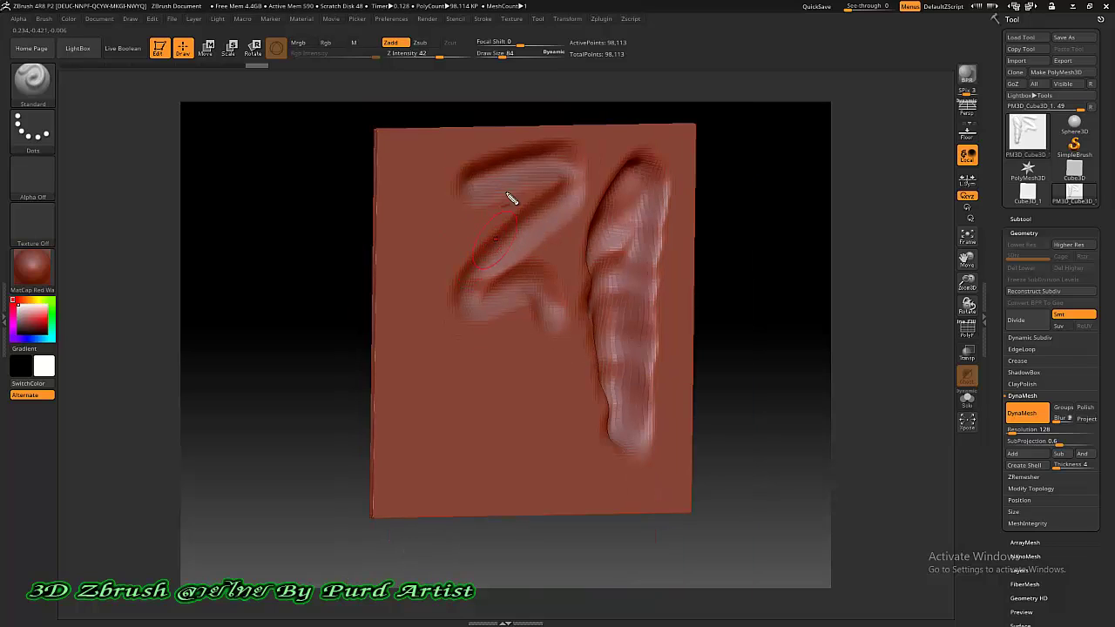
pyautogui.moveTo(598, 176); pyautogui.dragTo(546, 321)
pyautogui.moveTo(579, 183); pyautogui.dragTo(662, 156)
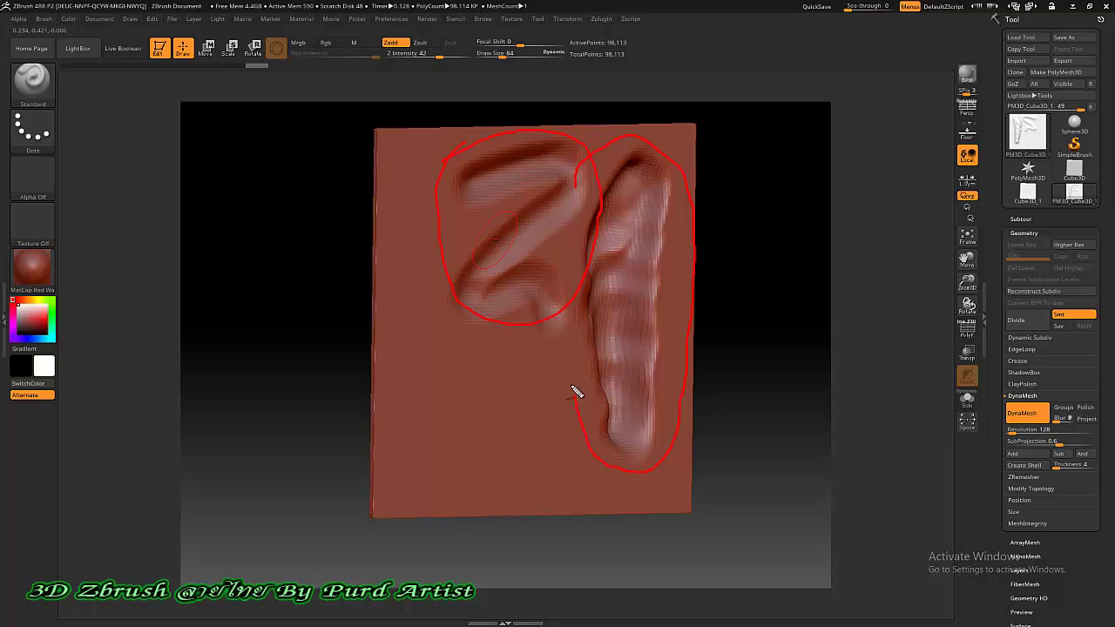
pyautogui.moveTo(564, 265); pyautogui.dragTo(577, 167)
pyautogui.moveTo(376, 438); pyautogui.dragTo(380, 343)
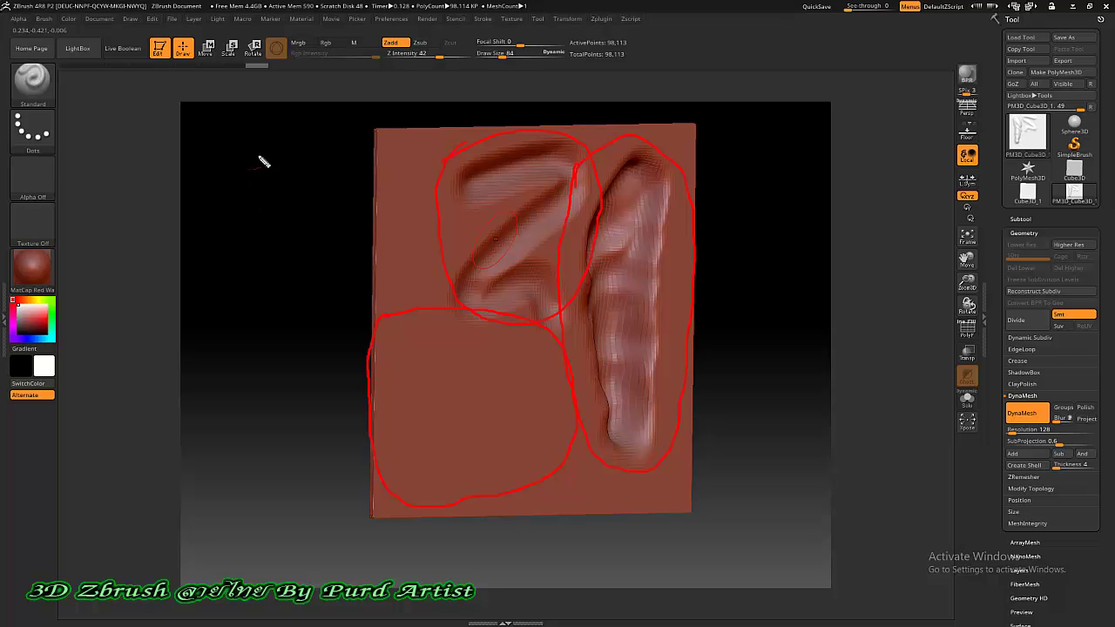
# Sketch two side-view plate cross-sections with strokes bulging through, then clear all annotations.
pyautogui.moveTo(253, 164); pyautogui.dragTo(237, 376)
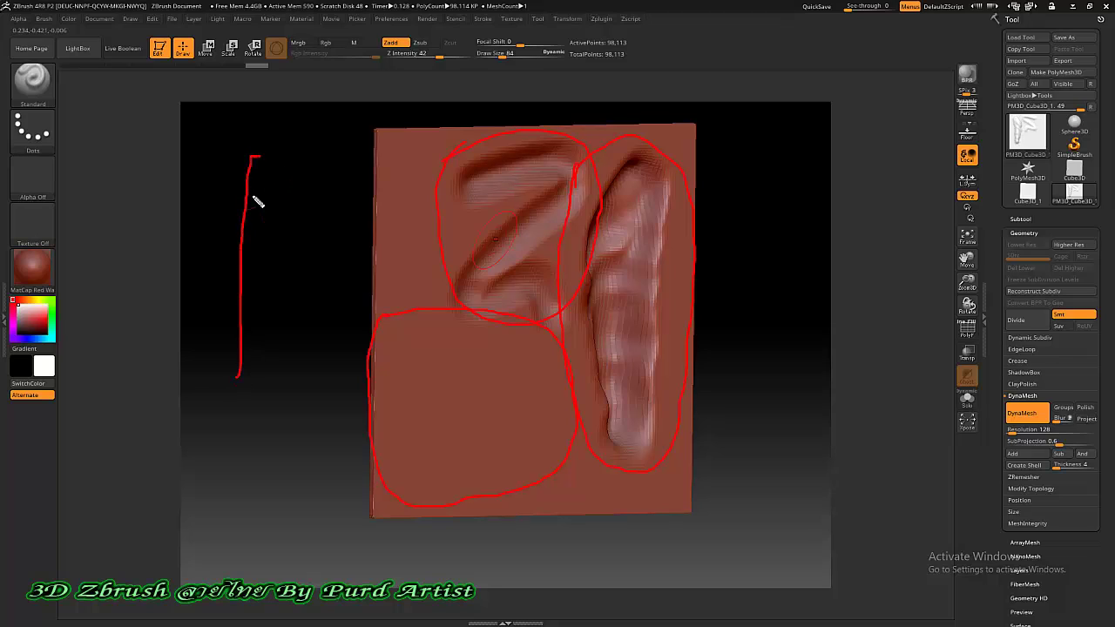
pyautogui.moveTo(258, 181); pyautogui.dragTo(242, 378)
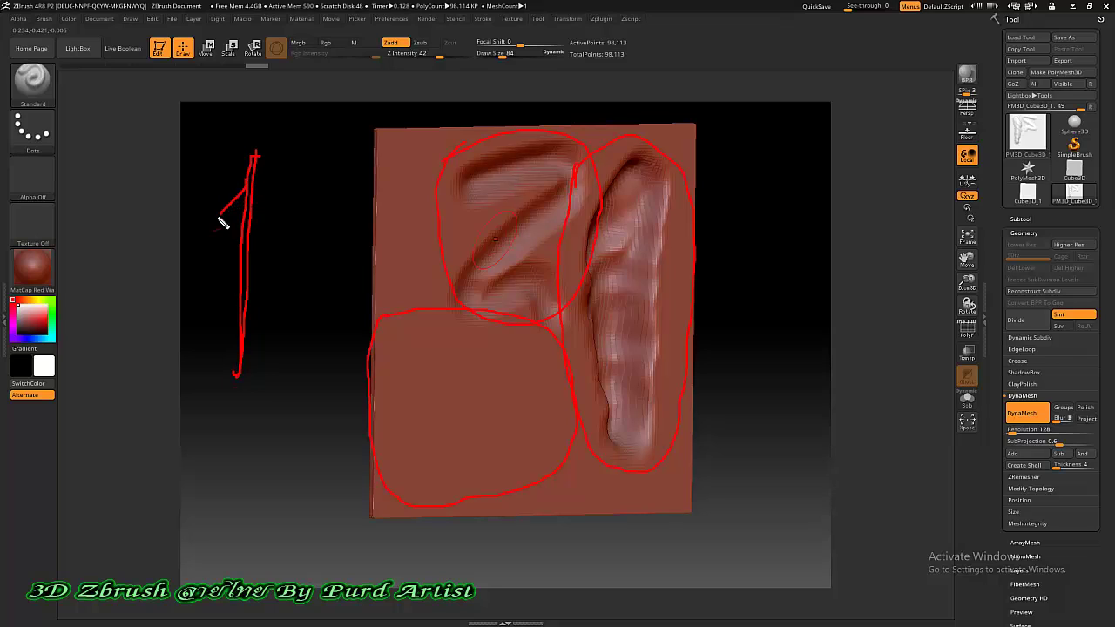
pyautogui.moveTo(223, 223); pyautogui.dragTo(207, 292)
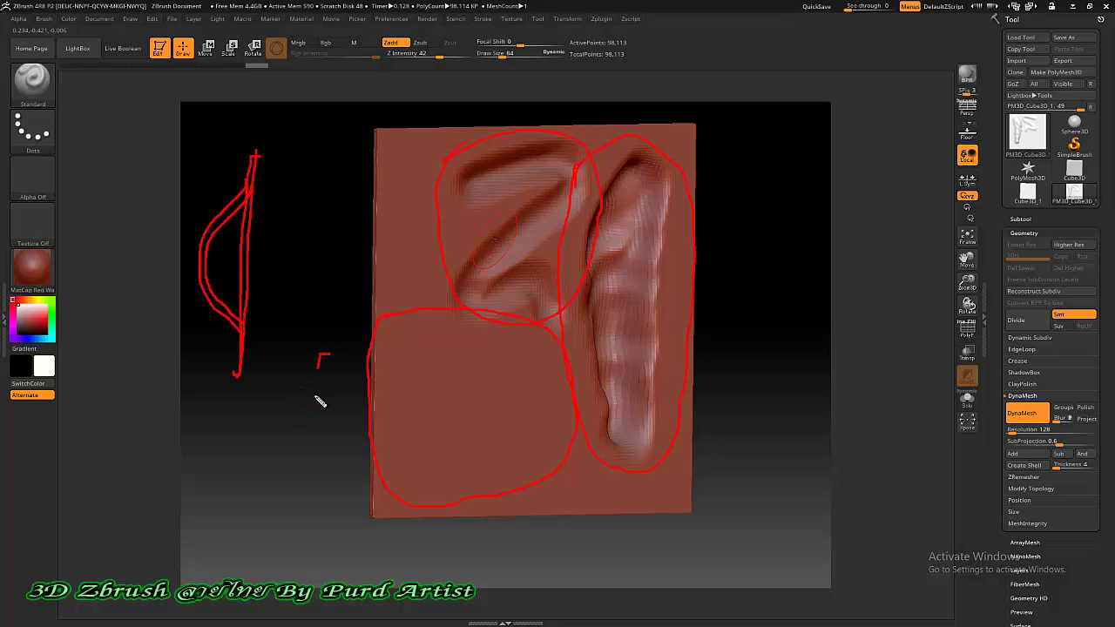
pyautogui.moveTo(317, 397); pyautogui.dragTo(313, 543)
pyautogui.moveTo(329, 364); pyautogui.dragTo(323, 502)
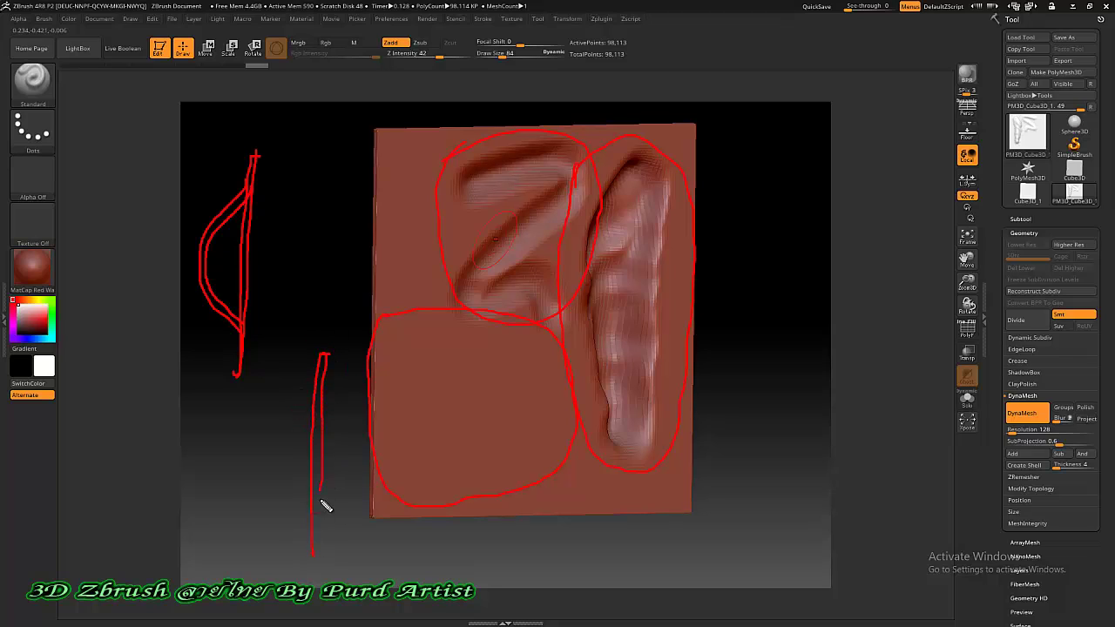
pyautogui.moveTo(311, 402); pyautogui.dragTo(283, 466)
pyautogui.moveTo(360, 446); pyautogui.dragTo(326, 457)
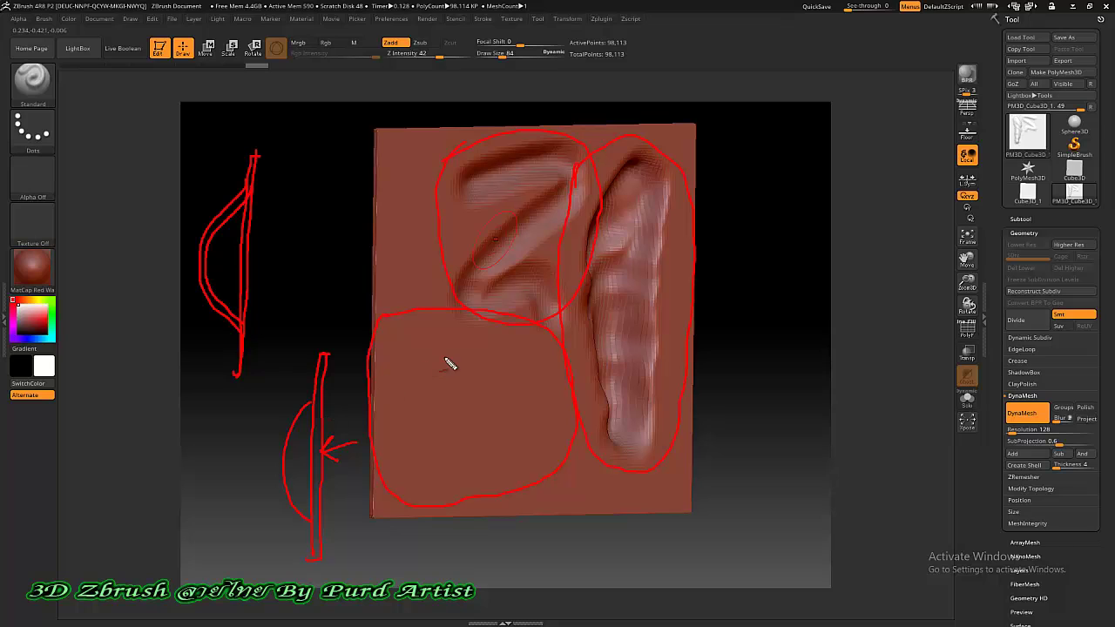
pyautogui.press('Escape')
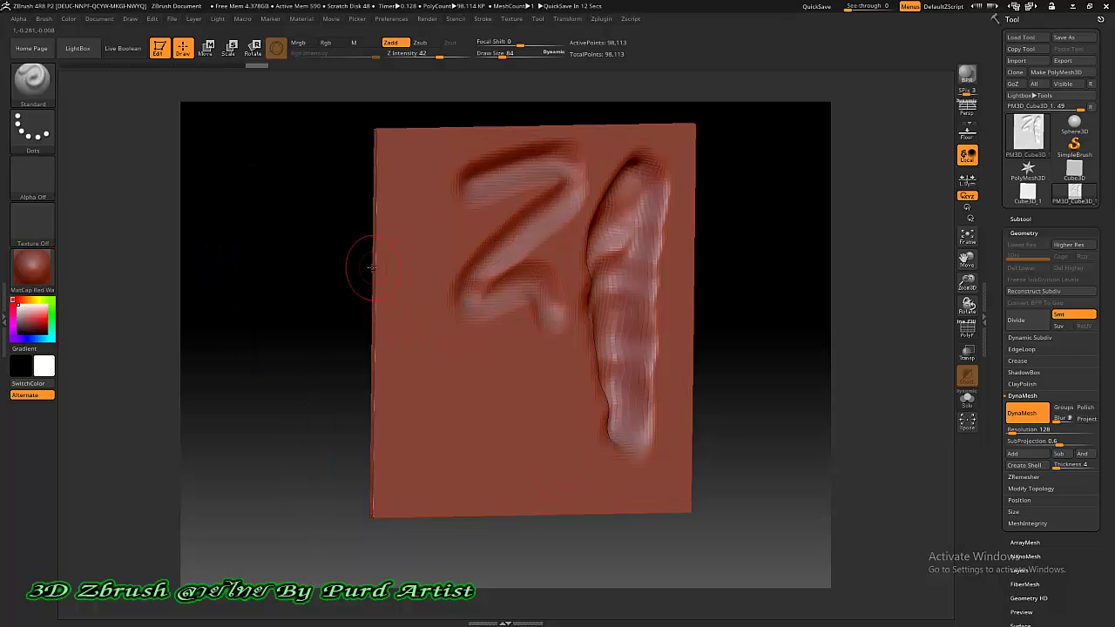
# Face the blank plate to the camera and scroll the Brush palette down to Auto Masking.
pyautogui.moveTo(279, 323); pyautogui.dragTo(228, 246)
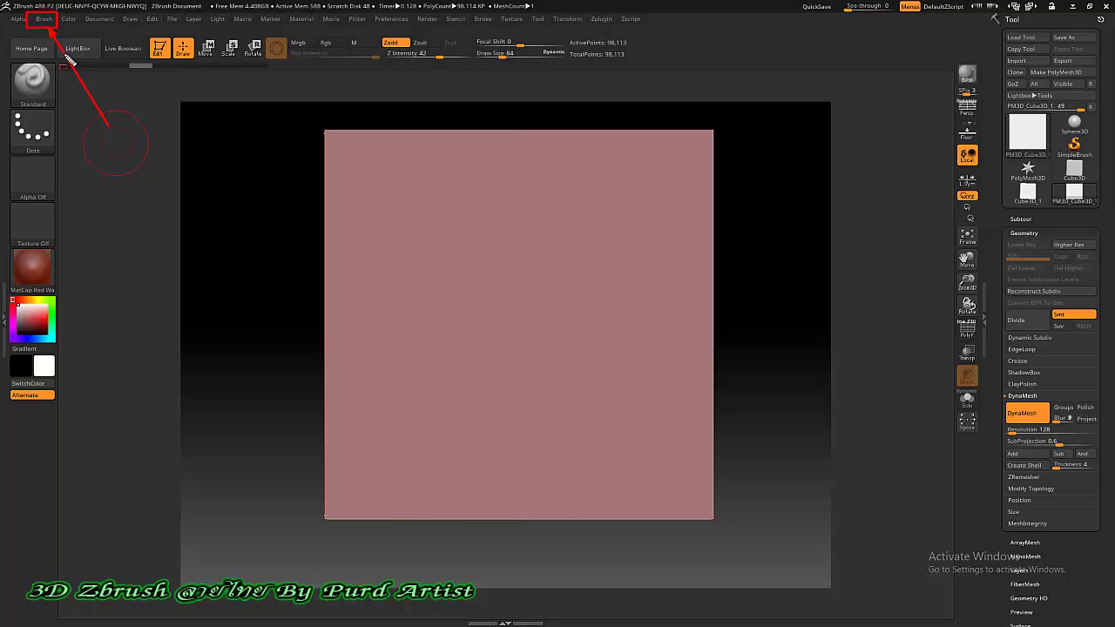
pyautogui.click(44, 19)
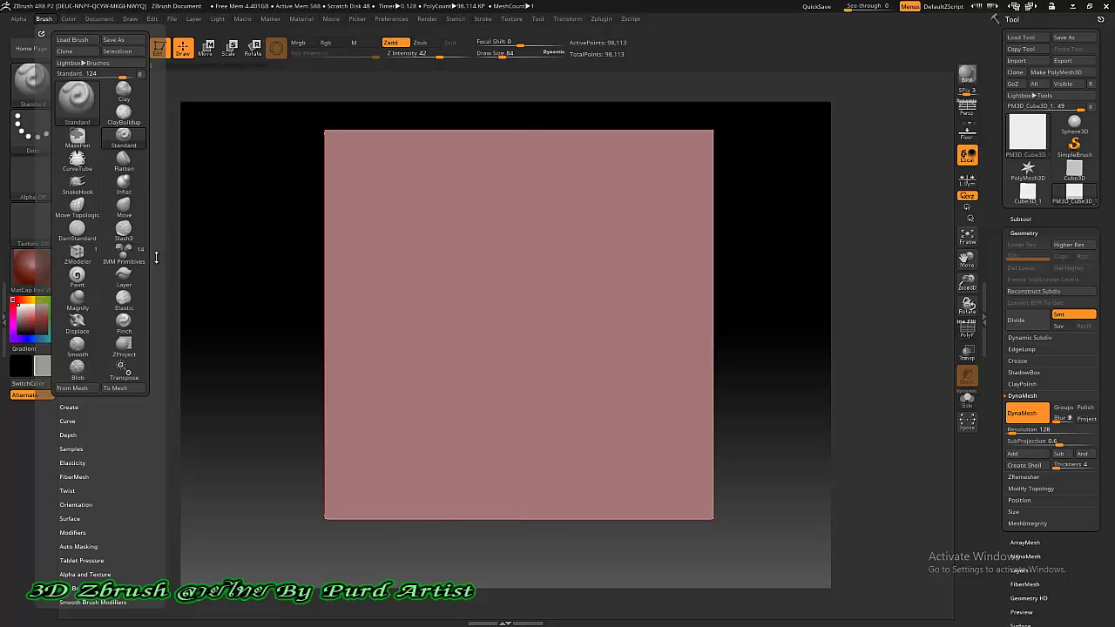
pyautogui.moveTo(158, 261); pyautogui.dragTo(152, 153)
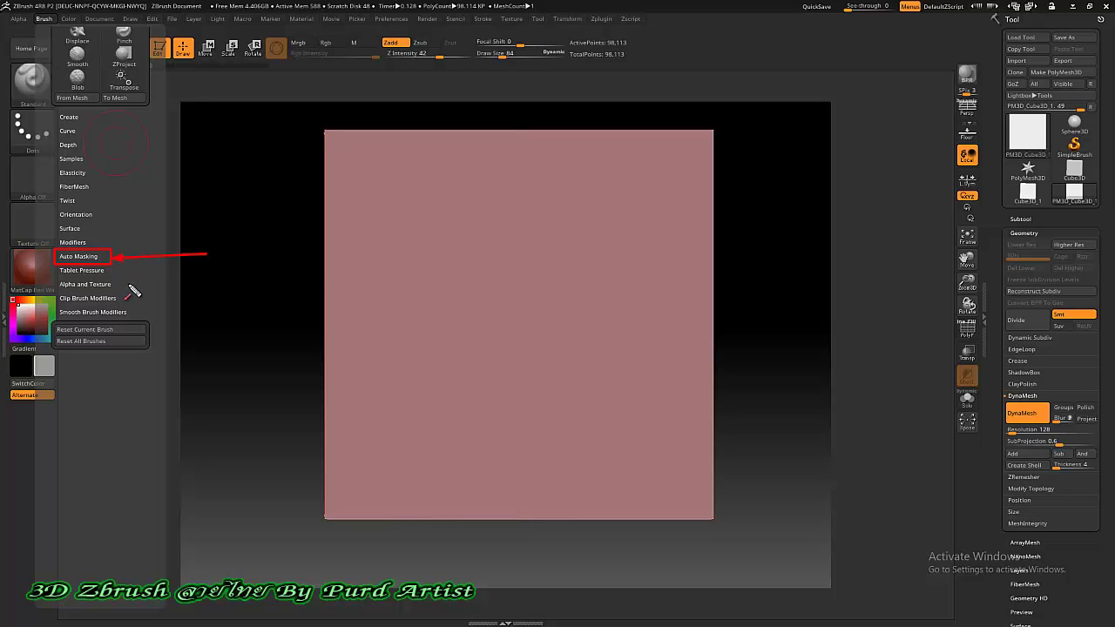
# Expand Auto Masking, mark the BackfaceMask option that is still off, then close the palette.
pyautogui.click(81, 257)
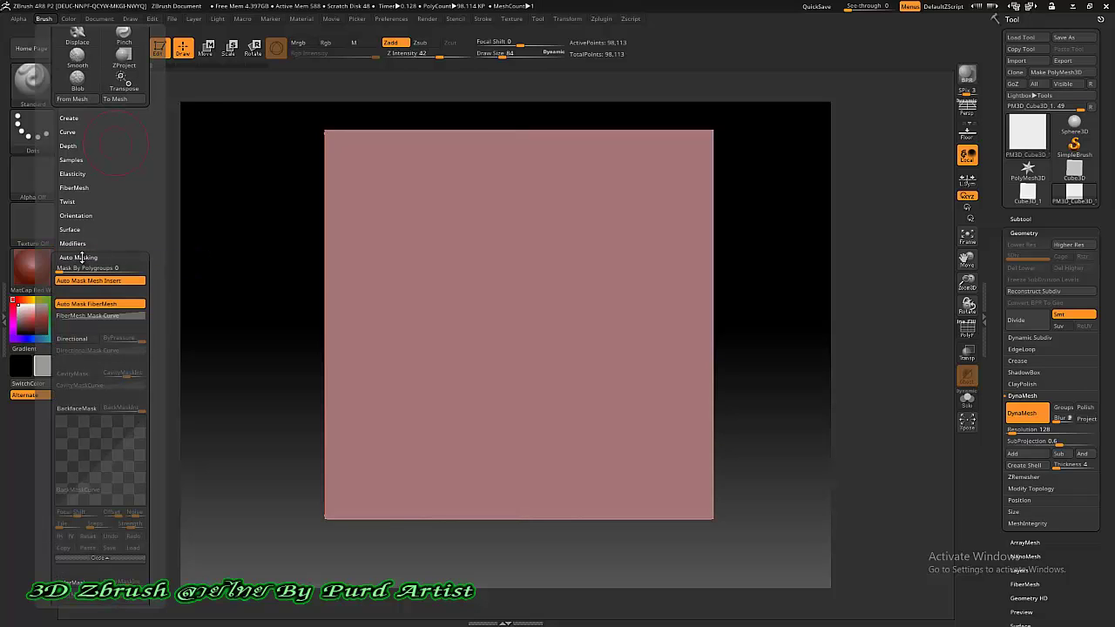
pyautogui.moveTo(155, 292); pyautogui.dragTo(153, 225)
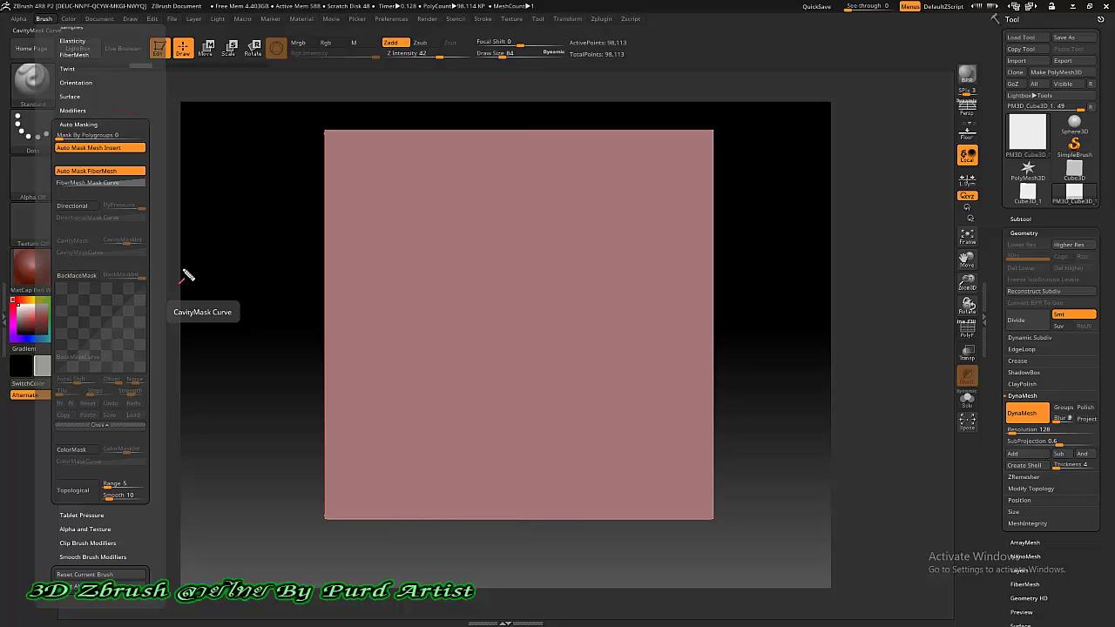
pyautogui.moveTo(187, 274); pyautogui.dragTo(119, 278)
pyautogui.moveTo(43, 266); pyautogui.dragTo(107, 286)
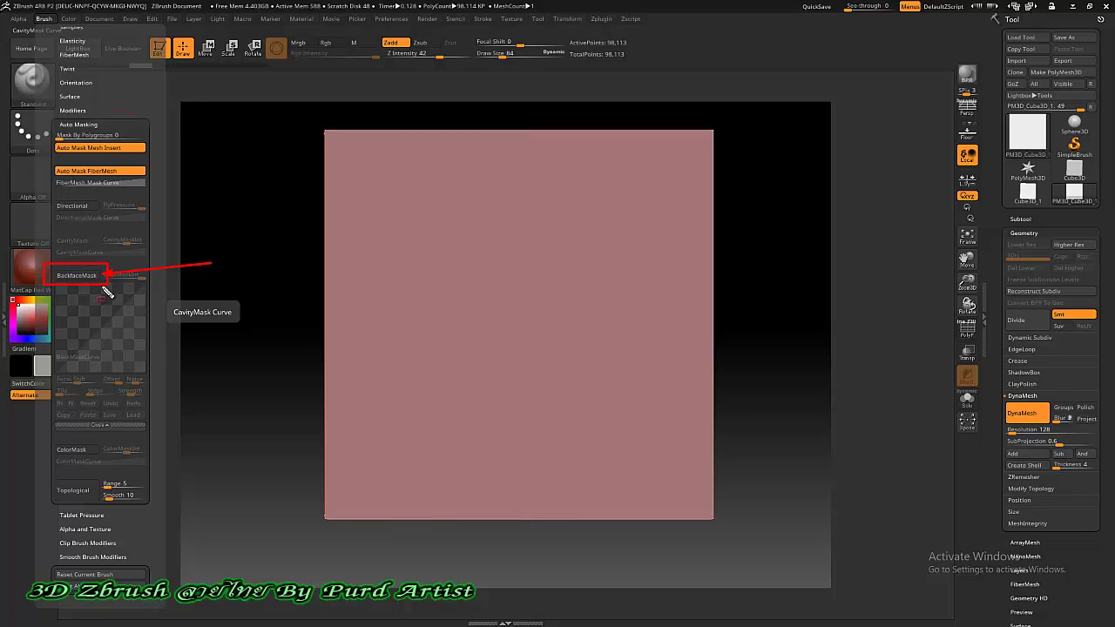
pyautogui.press('Escape')
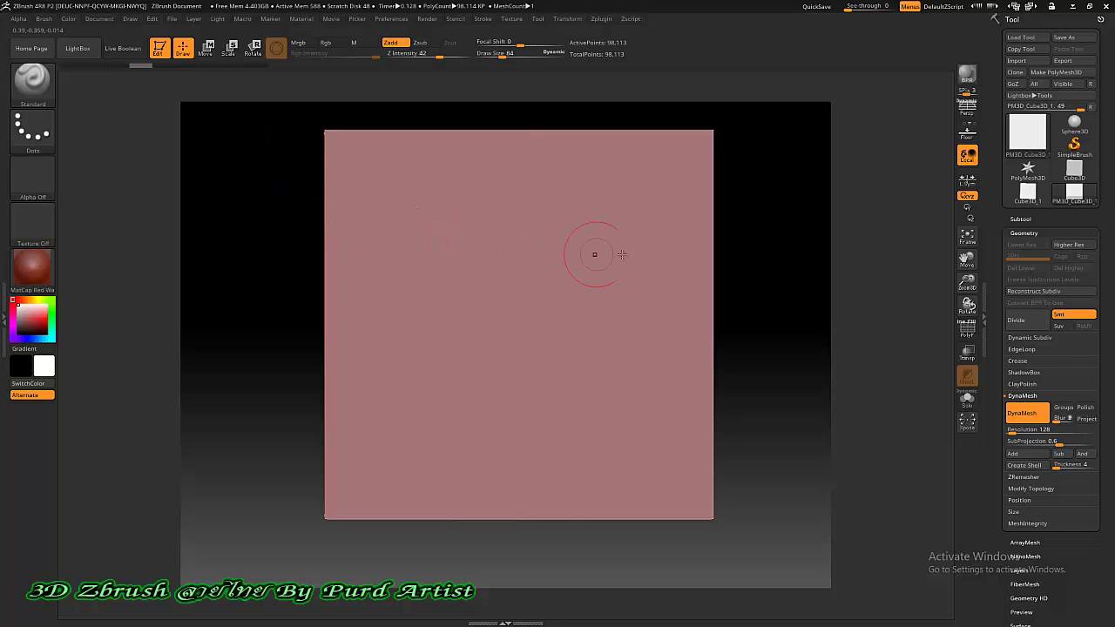
# Sculpt a zigzag braided ridge down the plate's right side and rotate to inspect it.
pyautogui.moveTo(615, 169)
pyautogui.mouseDown()
pyautogui.moveTo(679, 219)
pyautogui.moveTo(609, 287)
pyautogui.moveTo(670, 348)
pyautogui.moveTo(601, 409)
pyautogui.moveTo(645, 475)
pyautogui.mouseUp()
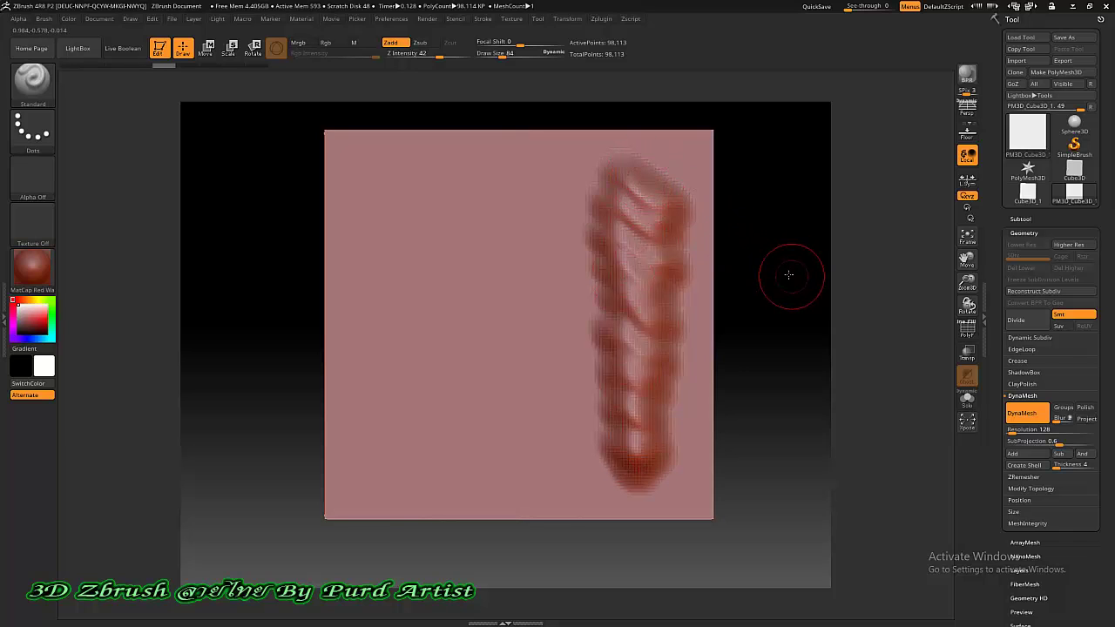
pyautogui.moveTo(789, 275); pyautogui.dragTo(642, 267)
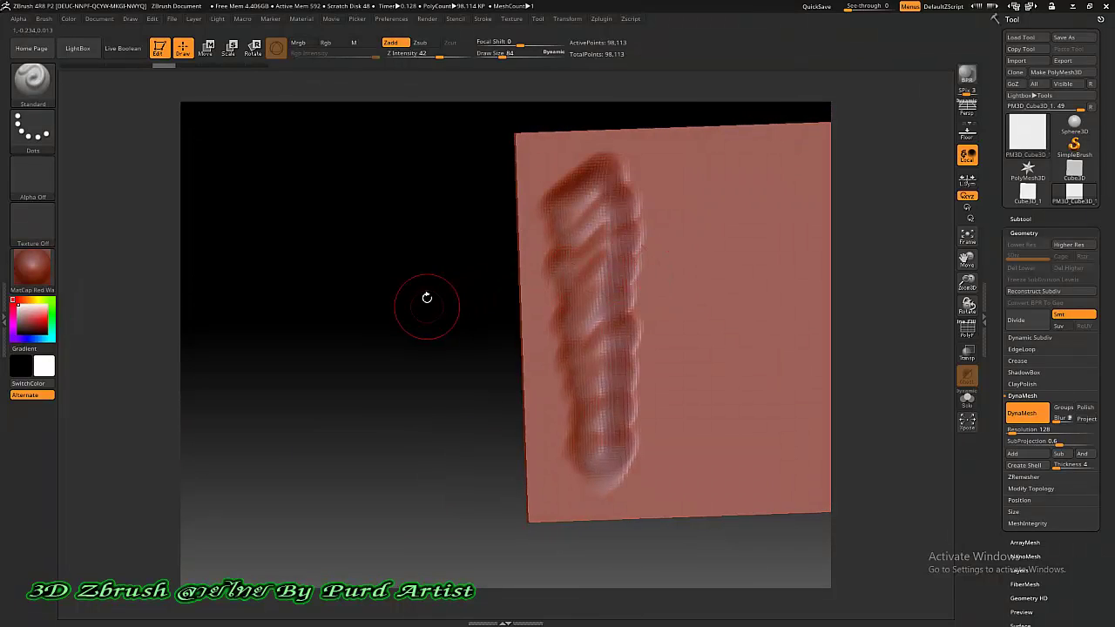
pyautogui.moveTo(426, 298)
pyautogui.mouseDown()
pyautogui.moveTo(336, 302)
pyautogui.moveTo(301, 278)
pyautogui.moveTo(406, 269)
pyautogui.moveTo(383, 265)
pyautogui.mouseUp()
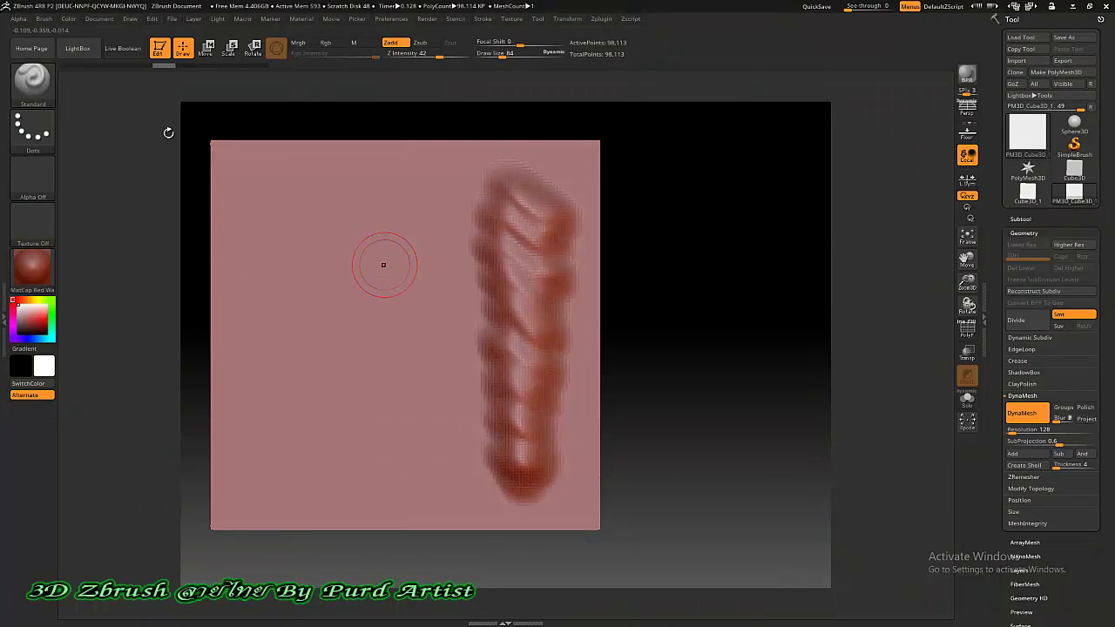
# Enable BackfaceMask under the brush's Auto Masking settings.
pyautogui.click(43, 19)
pyautogui.scroll(-5, 151, 445)
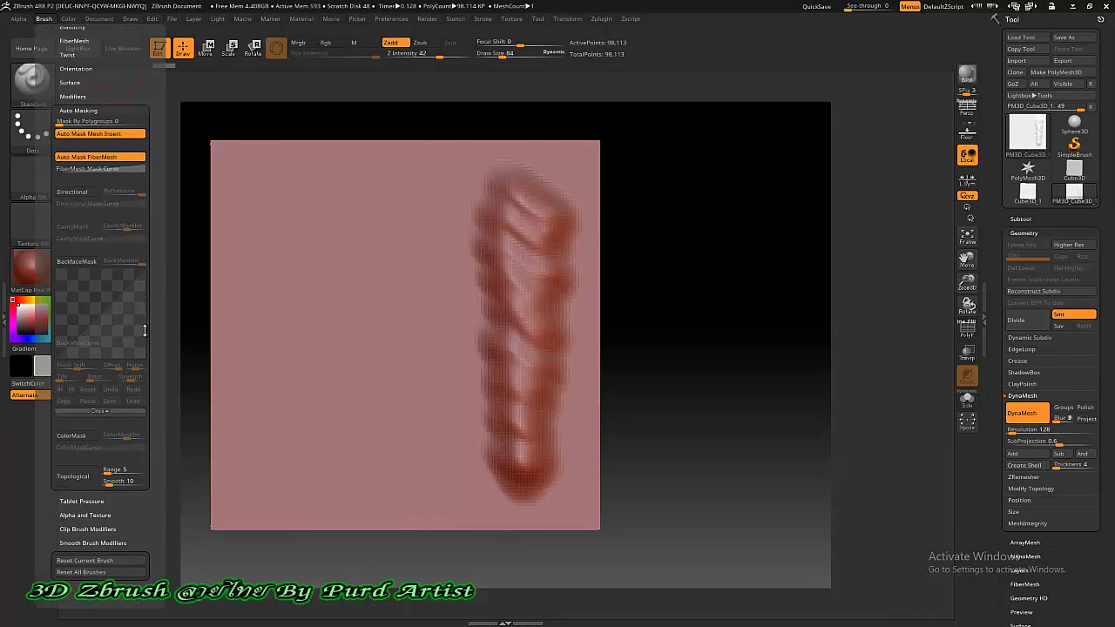
pyautogui.scroll(-2, 131, 349)
pyautogui.click(77, 276)
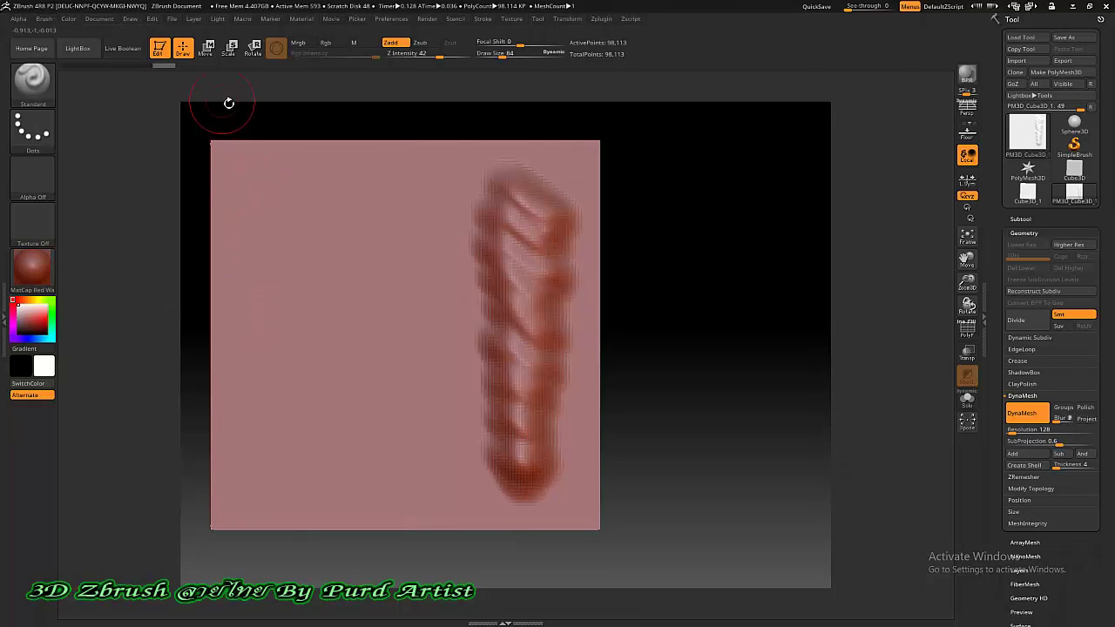
# Sculpt a second zigzag braided ridge on the plate's left, then rotate it to check the back.
pyautogui.moveTo(409, 205)
pyautogui.mouseDown()
pyautogui.moveTo(374, 405)
pyautogui.moveTo(383, 490)
pyautogui.mouseUp()
pyautogui.moveTo(667, 361)
pyautogui.mouseDown()
pyautogui.moveTo(572, 366)
pyautogui.moveTo(744, 331)
pyautogui.moveTo(695, 322)
pyautogui.moveTo(677, 354)
pyautogui.moveTo(535, 319)
pyautogui.mouseUp()
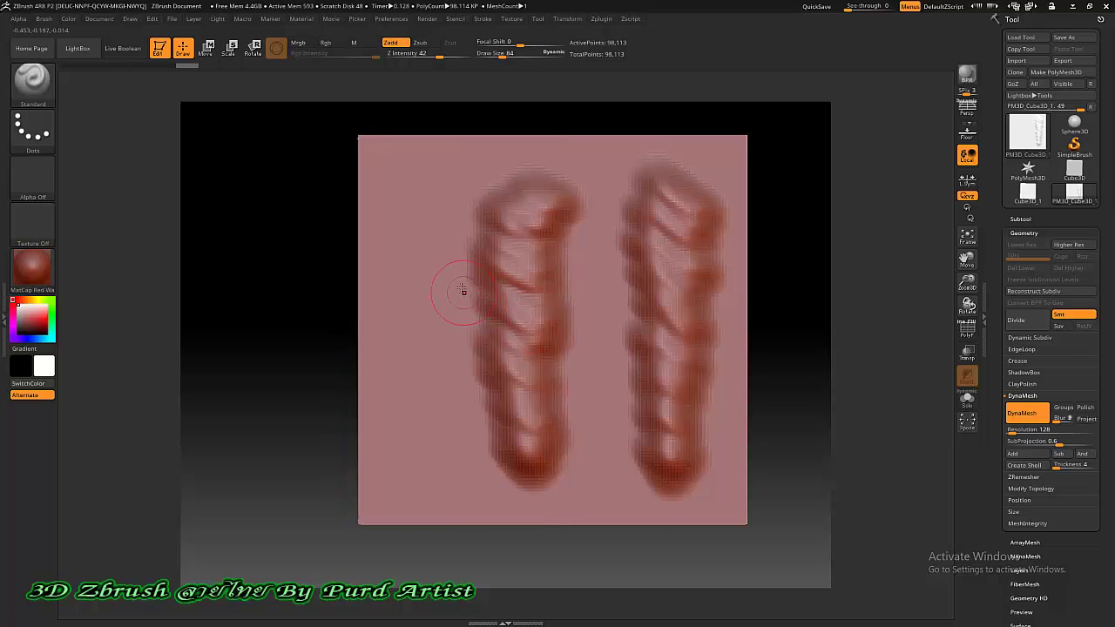
pyautogui.moveTo(284, 281)
pyautogui.keyDown('alt'); pyautogui.mouseDown()
pyautogui.moveTo(252, 293)
pyautogui.moveTo(261, 267)
pyautogui.moveTo(321, 267)
pyautogui.moveTo(256, 294)
pyautogui.moveTo(212, 293)
pyautogui.mouseUp(); pyautogui.keyUp('alt')
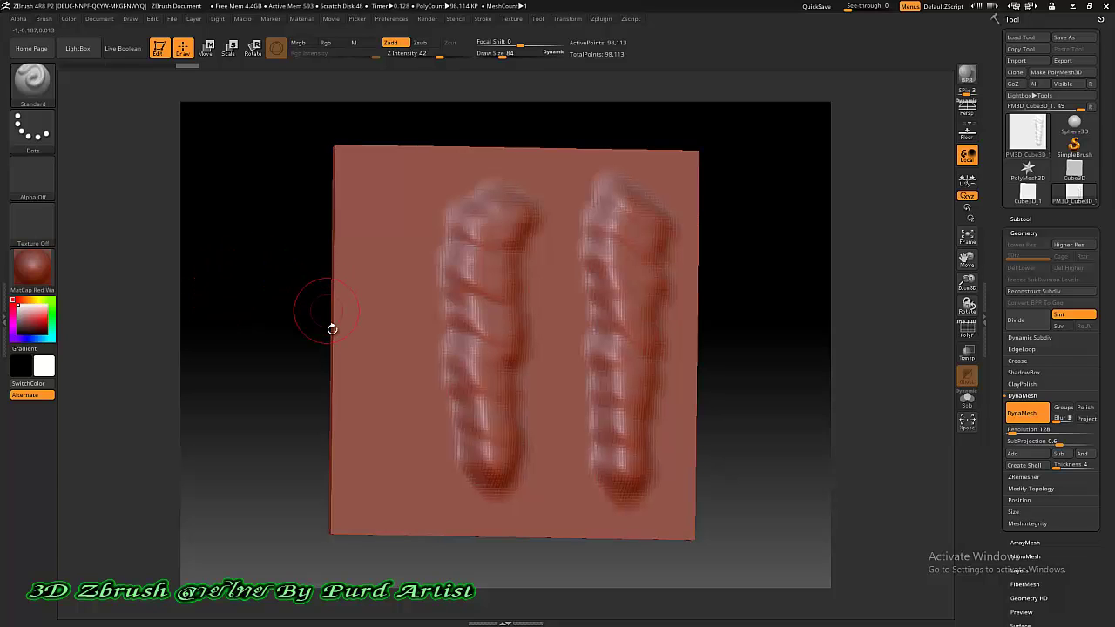